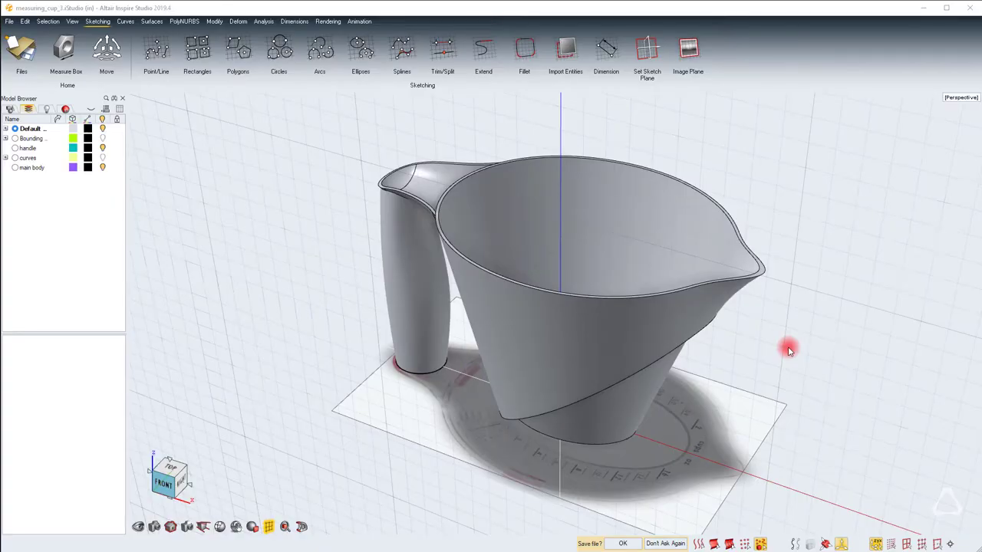
# Step: Examine the measuring cup from several sides, especially where the handle's upper piece meets the cup body
pyautogui.click(337, 296)
pyautogui.moveTo(550, 368); pyautogui.dragTo(556, 312, button='middle')
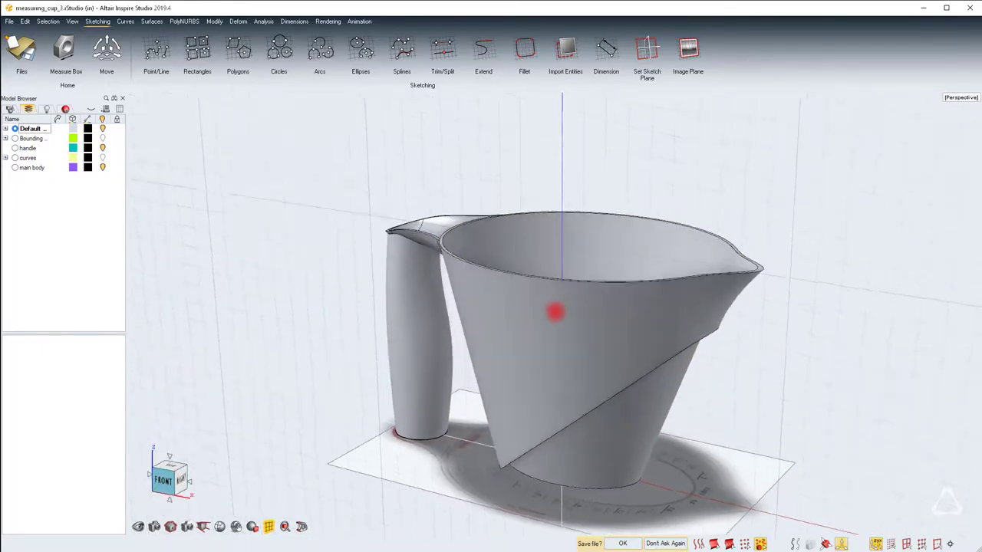
pyautogui.moveTo(554, 311); pyautogui.dragTo(557, 311, button='right')
pyautogui.scroll(2, 468, 280)
pyautogui.scroll(3, 270, 242)
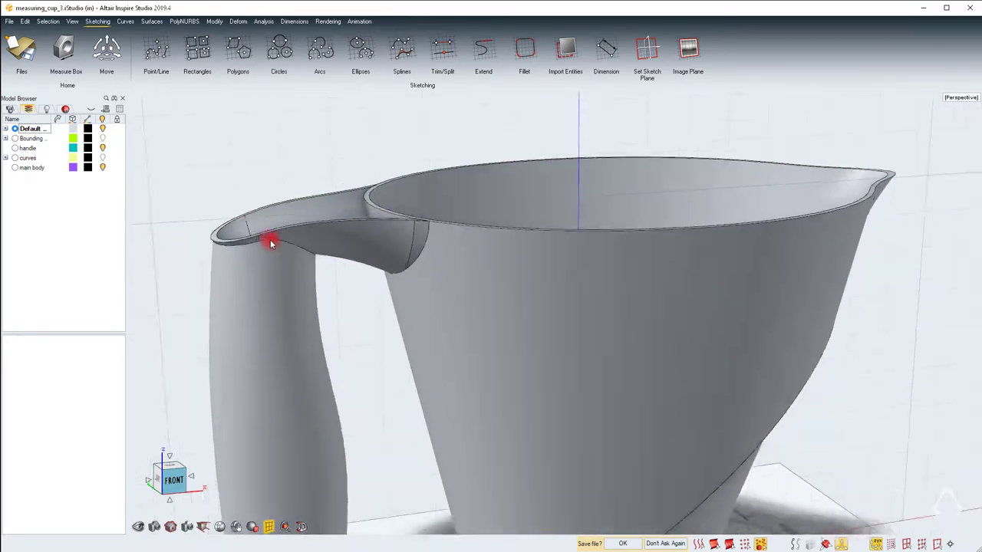
pyautogui.scroll(-2, 215, 240)
pyautogui.scroll(2, 215, 240)
pyautogui.moveTo(556, 313); pyautogui.dragTo(560, 311, button='right')
pyautogui.click(477, 188)
pyautogui.click(471, 206)
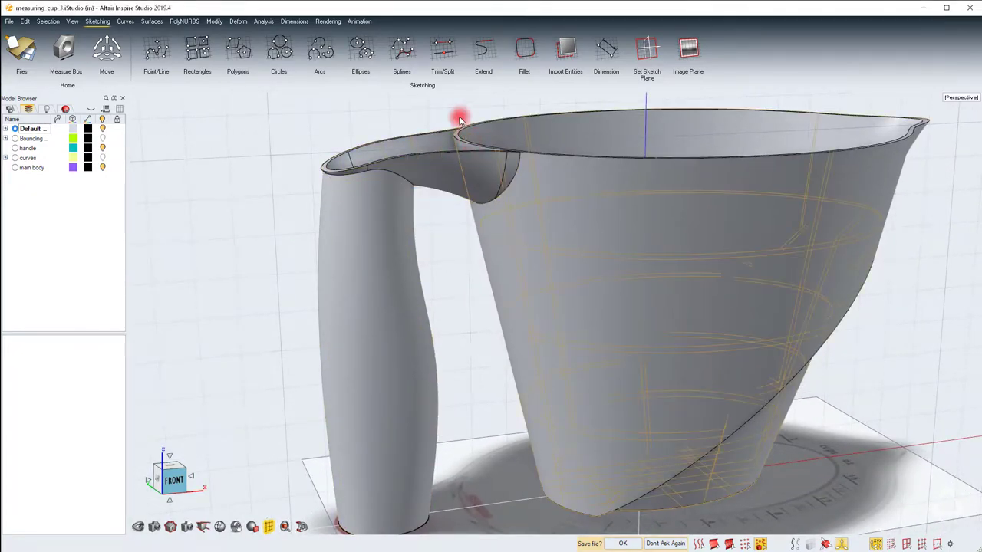
# Step: Select the Surface Extract #1 object on the handle's upper piece and hide it
pyautogui.scroll(3, 461, 119)
pyautogui.moveTo(554, 313); pyautogui.dragTo(556, 315, button='middle')
pyautogui.moveTo(555, 315)
pyautogui.mouseDown(button='right')
pyautogui.moveTo(545, 314)
pyautogui.moveTo(482, 145)
pyautogui.mouseUp(button='right')
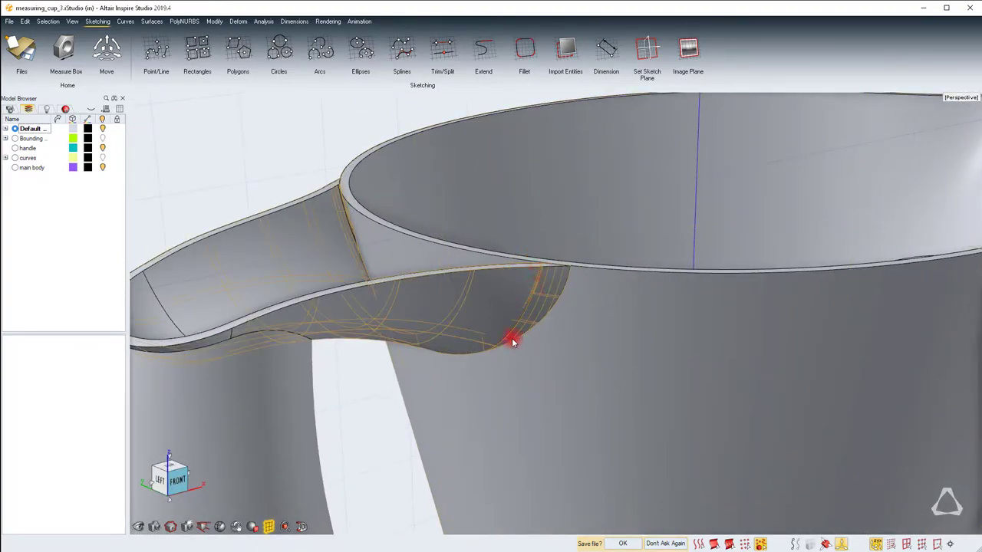
pyautogui.click(485, 296)
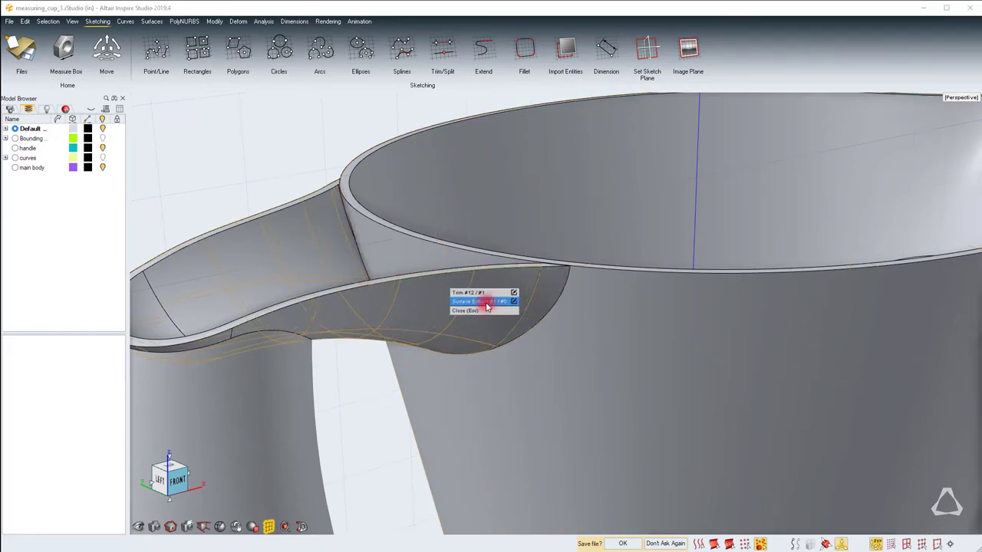
pyautogui.click(467, 312)
pyautogui.click(10, 109)
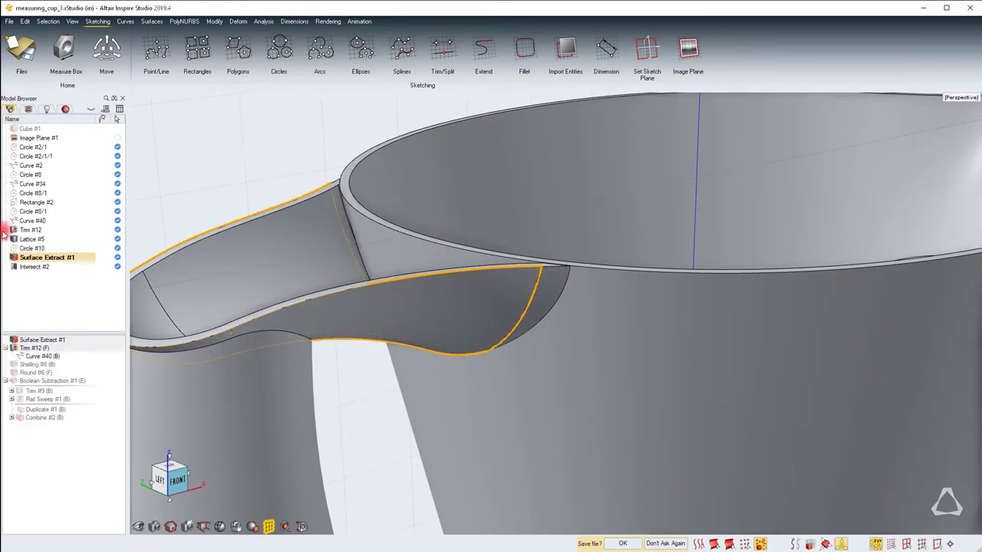
pyautogui.click(118, 257)
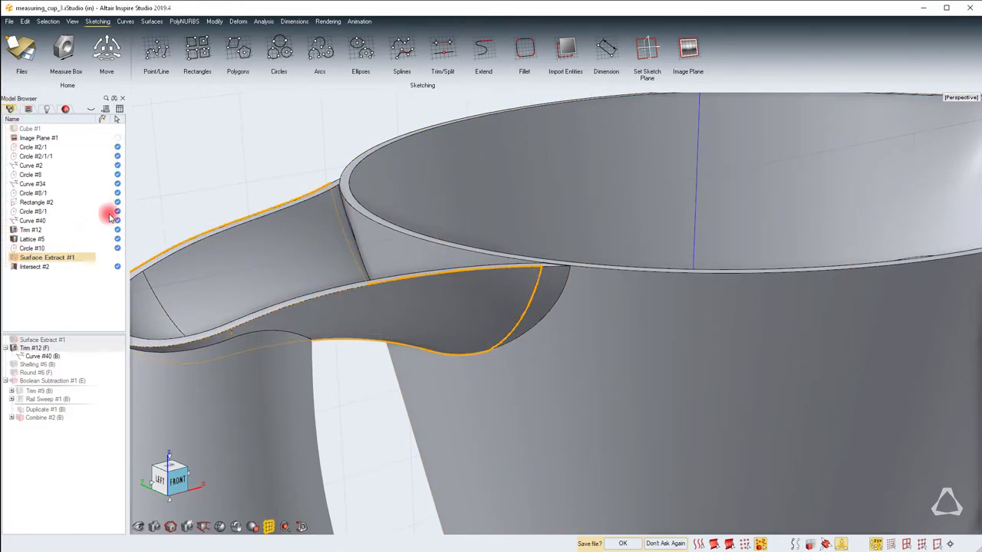
# Step: Isolate the handle's upper piece (Trim #12) and examine the end faces that join the cup body
pyautogui.click(356, 276)
pyautogui.press('i')
pyautogui.click(514, 196)
pyautogui.moveTo(577, 322); pyautogui.dragTo(618, 247, button='middle')
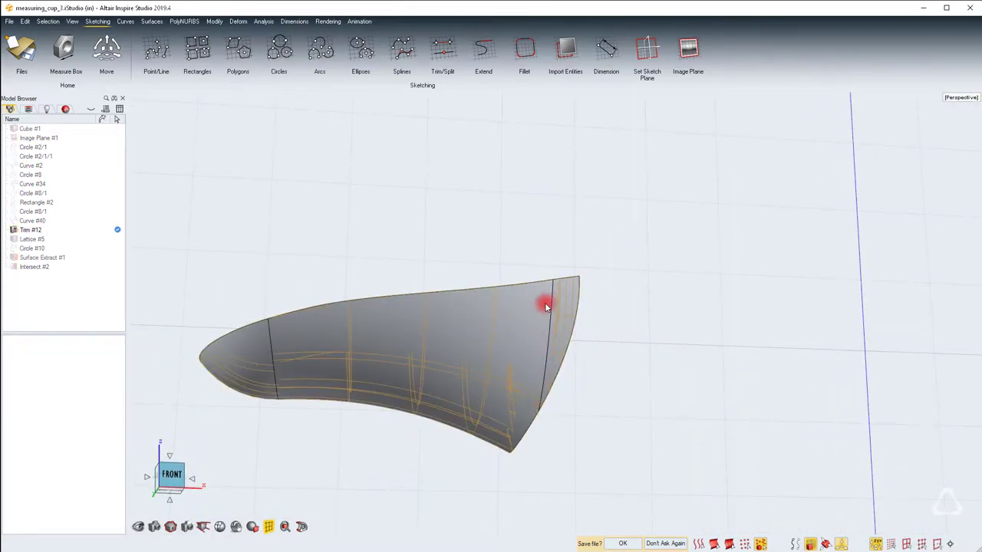
pyautogui.moveTo(554, 322); pyautogui.dragTo(555, 314, button='middle')
pyautogui.scroll(4, 527, 248)
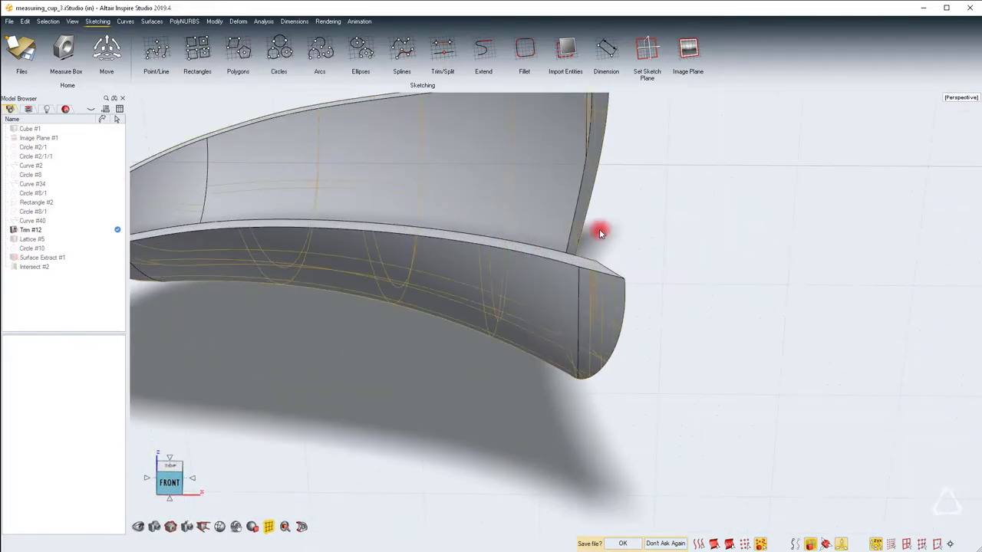
pyautogui.moveTo(634, 228); pyautogui.dragTo(556, 313, button='middle')
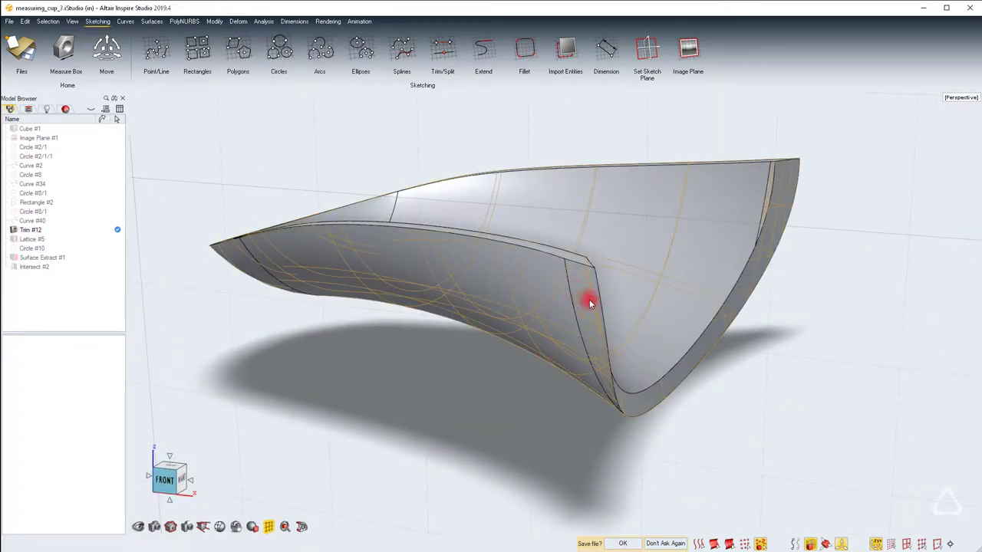
pyautogui.click(588, 301)
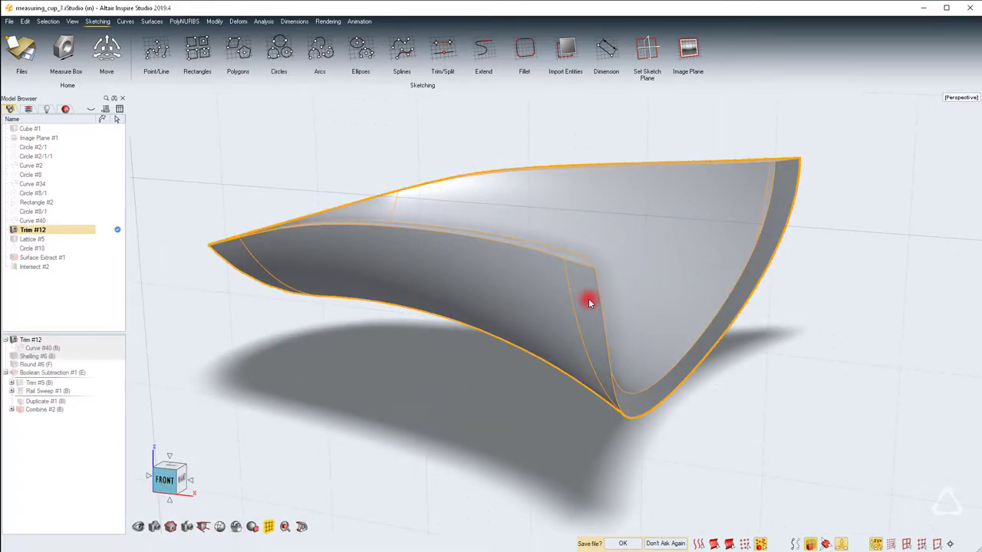
pyautogui.click(477, 356)
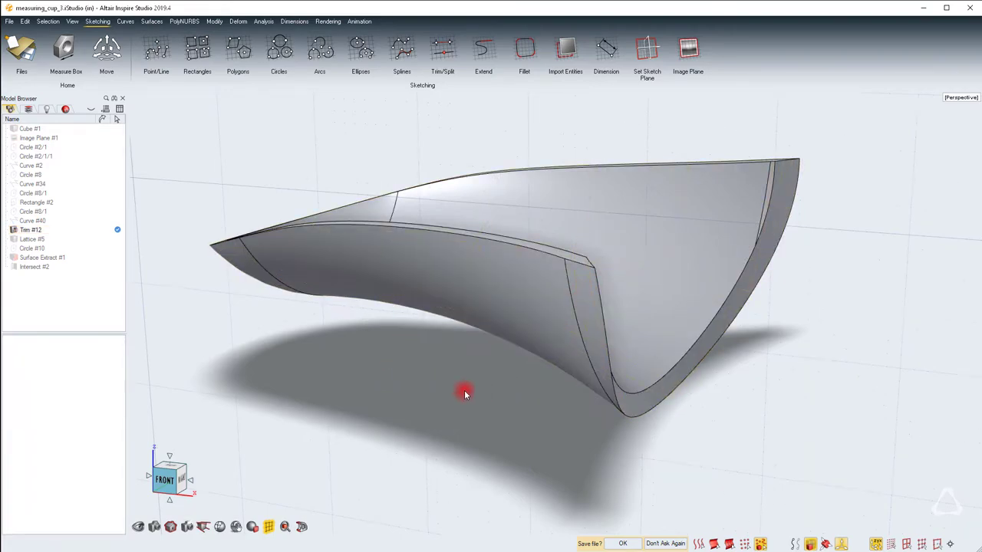
# Step: Restore the full model and examine closely how the handle's upper piece meets the cup's rim
pyautogui.press('i')
pyautogui.moveTo(559, 316); pyautogui.dragTo(450, 357, button='middle')
pyautogui.scroll(5, 743, 346)
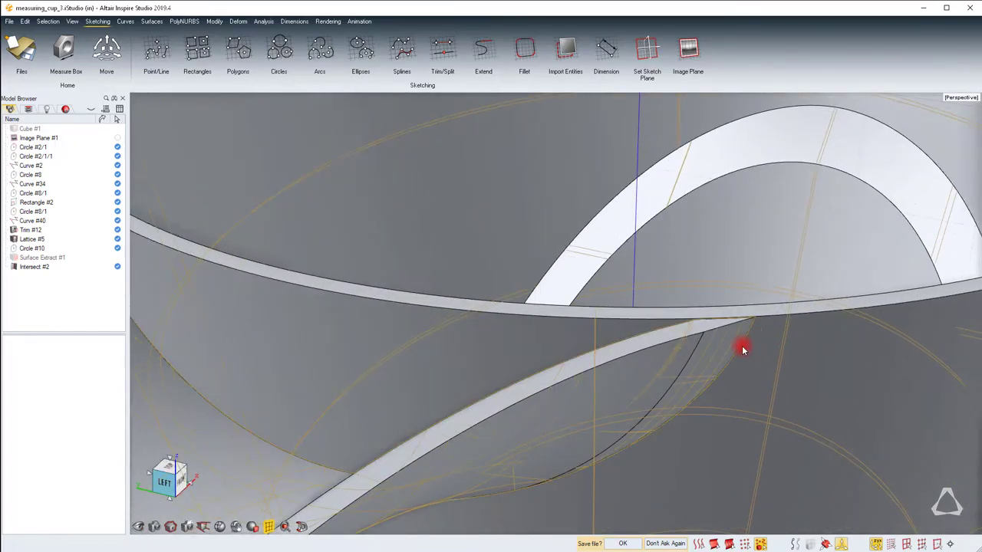
pyautogui.click(728, 337)
pyautogui.click(805, 306)
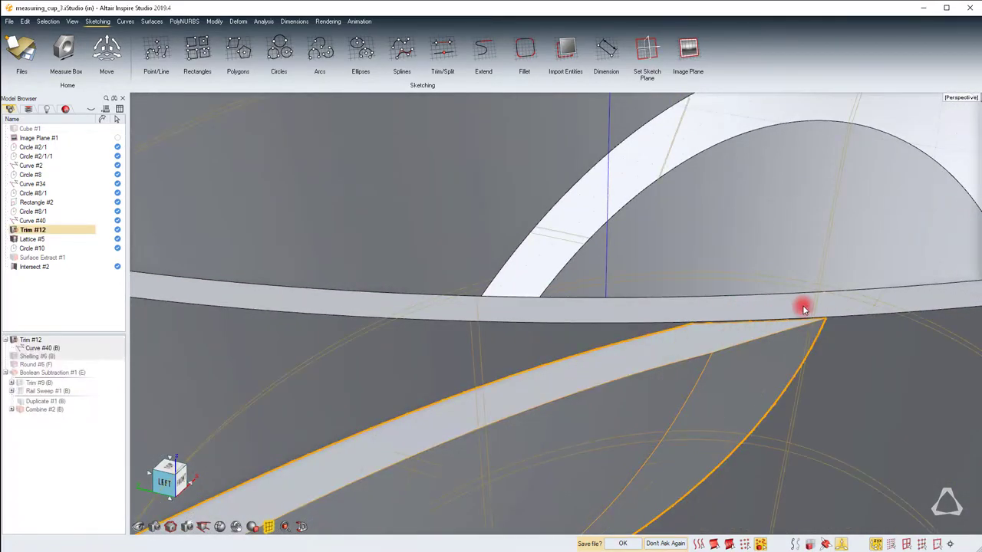
pyautogui.scroll(3, 822, 312)
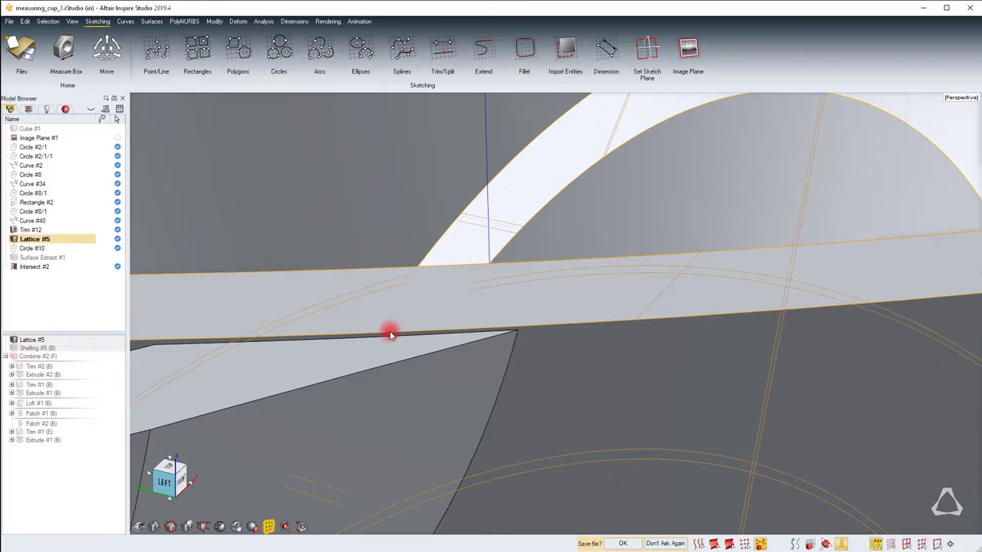
pyautogui.moveTo(394, 333); pyautogui.dragTo(445, 364, button='right')
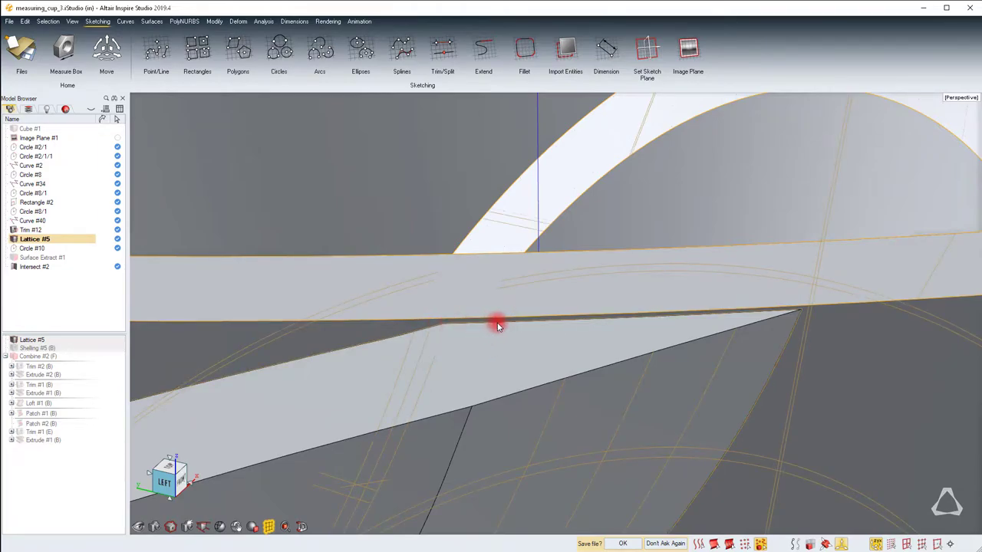
# Step: Examine the cup's rim and pouring spout from above
pyautogui.scroll(-8, 476, 361)
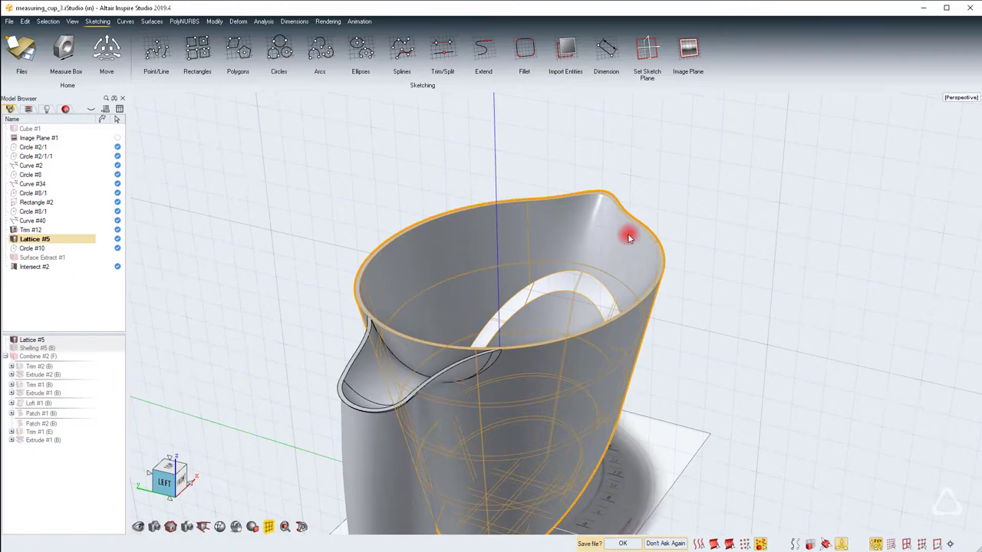
pyautogui.scroll(5, 606, 257)
pyautogui.moveTo(553, 320); pyautogui.dragTo(679, 229, button='middle')
pyautogui.scroll(-4, 680, 229)
pyautogui.moveTo(699, 198); pyautogui.dragTo(678, 214, button='right')
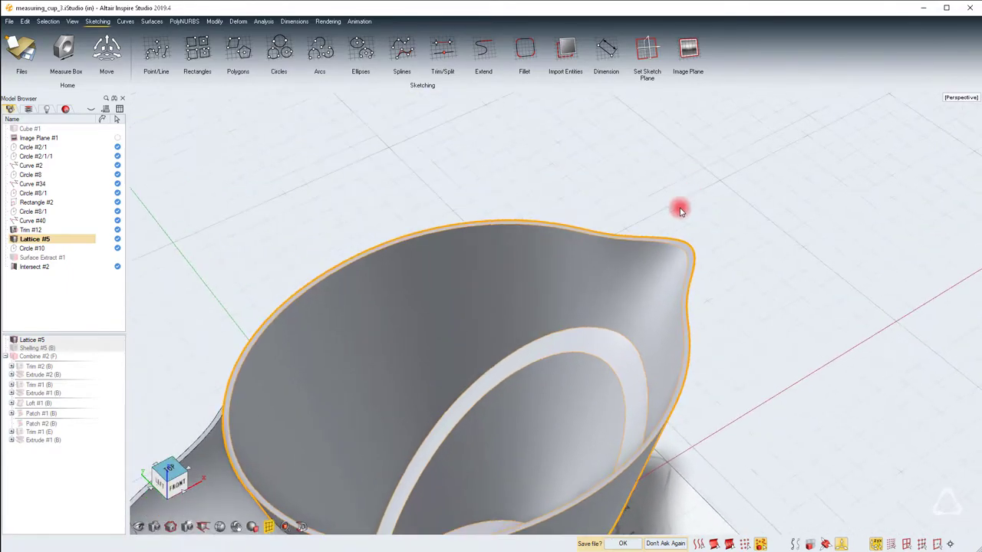
pyautogui.scroll(3, 654, 269)
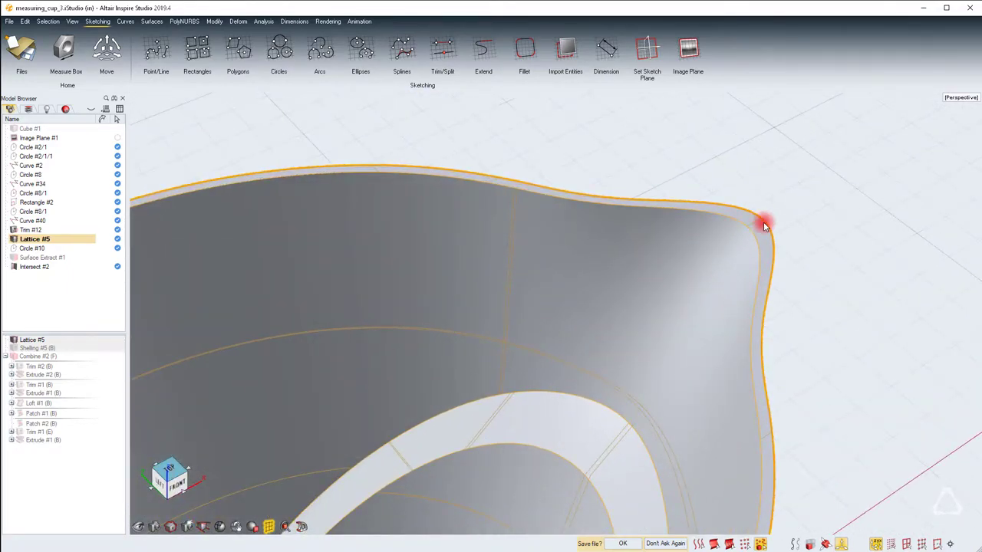
pyautogui.scroll(-3, 762, 242)
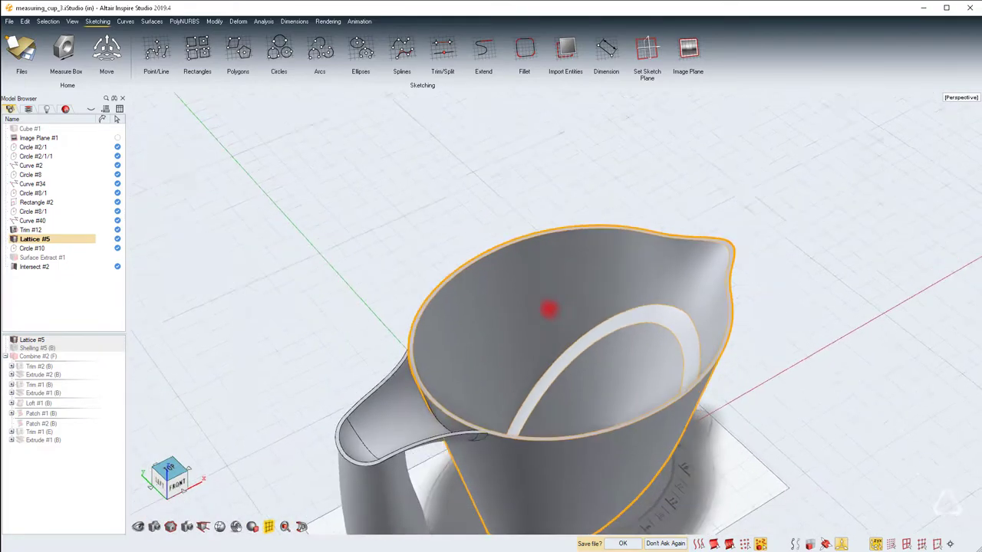
pyautogui.moveTo(547, 307)
pyautogui.mouseDown(button='middle')
pyautogui.moveTo(647, 282)
pyautogui.moveTo(554, 314)
pyautogui.mouseUp(button='middle')
pyautogui.scroll(4, 593, 279)
pyautogui.scroll(3, 907, 217)
# Step: Examine the handle grip and its alignment with the cup body from the front and at an angle
pyautogui.moveTo(907, 219); pyautogui.dragTo(512, 331, button='middle')
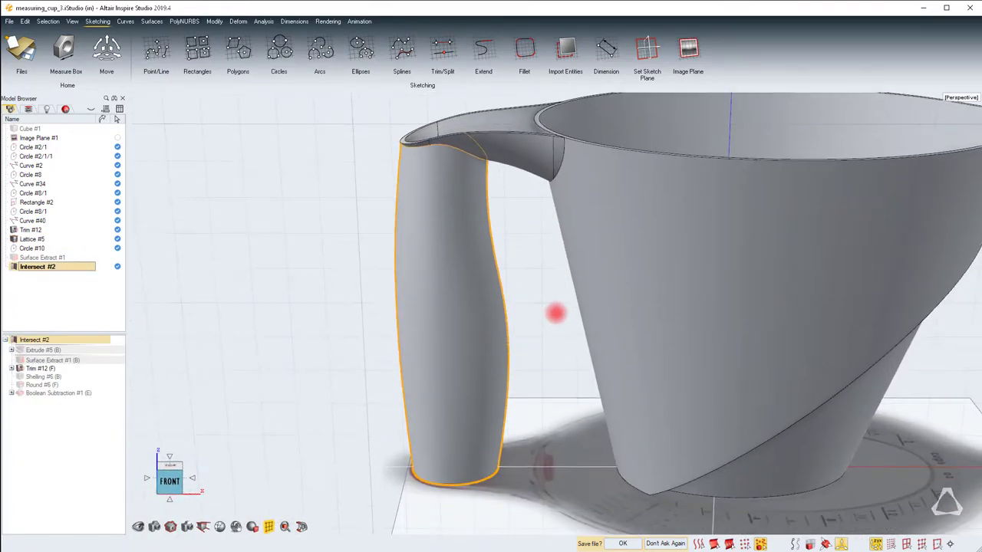
pyautogui.moveTo(557, 314); pyautogui.dragTo(572, 343, button='middle')
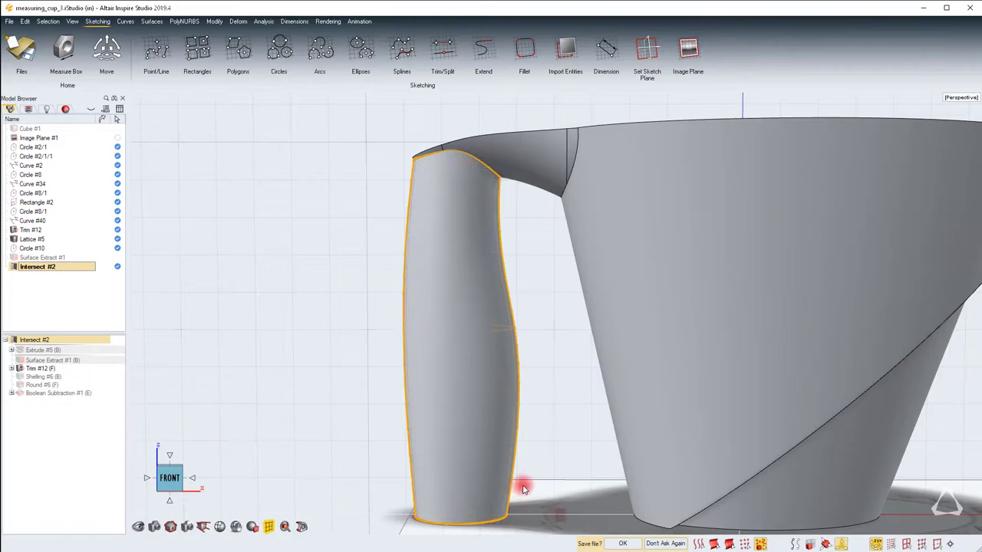
pyautogui.scroll(-5, 558, 313)
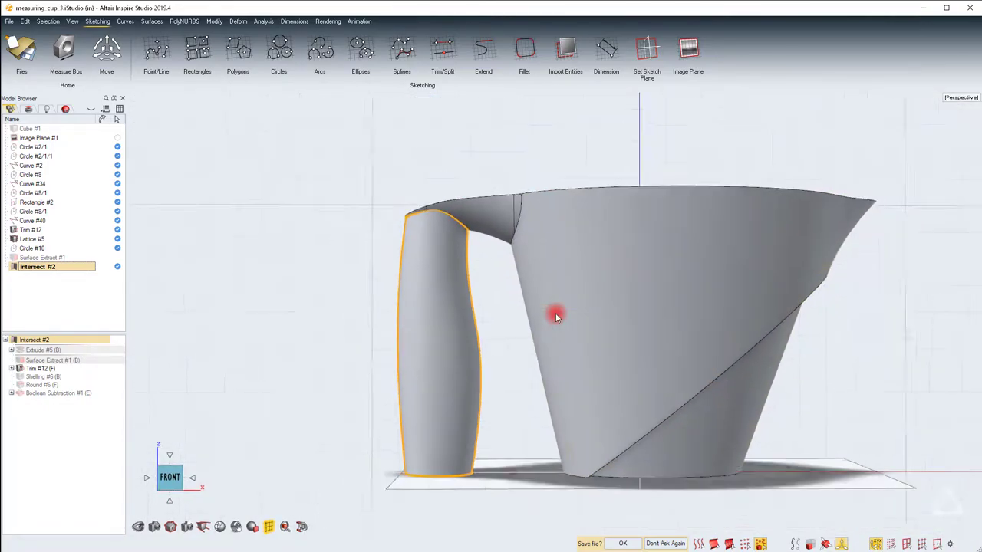
pyautogui.scroll(-1, 556, 316)
pyautogui.moveTo(556, 316); pyautogui.dragTo(555, 313, button='middle')
pyautogui.moveTo(556, 313); pyautogui.dragTo(511, 294, button='right')
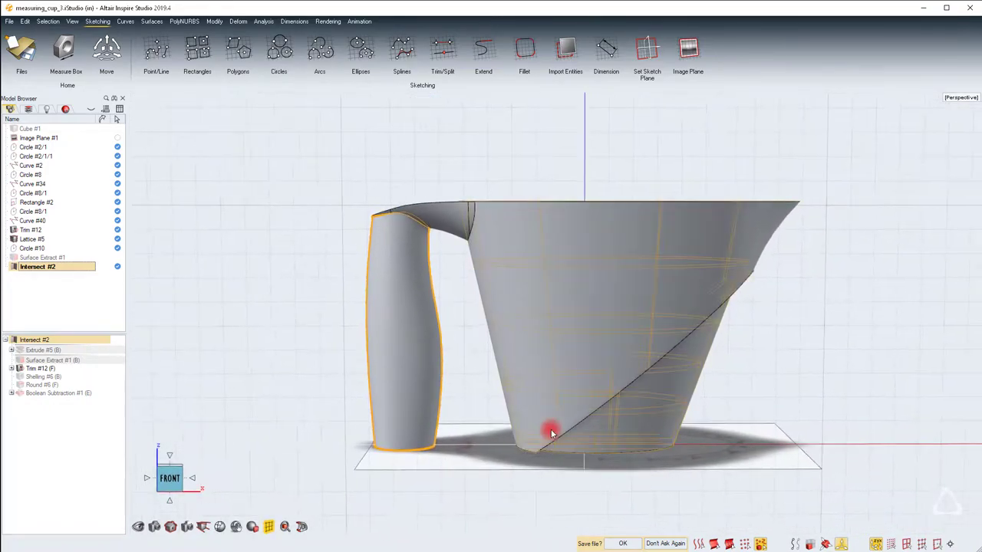
pyautogui.moveTo(540, 407); pyautogui.dragTo(465, 278, button='right')
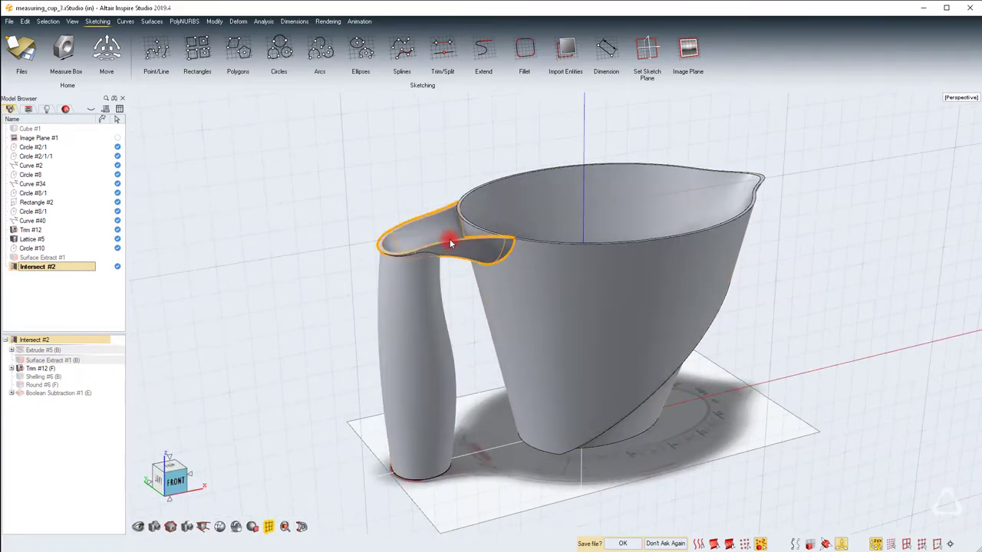
# Step: Expand Rail Sweep #1 in the construction history of the handle's upper piece and select its profile circle nearest the cup's edge
pyautogui.click(452, 239)
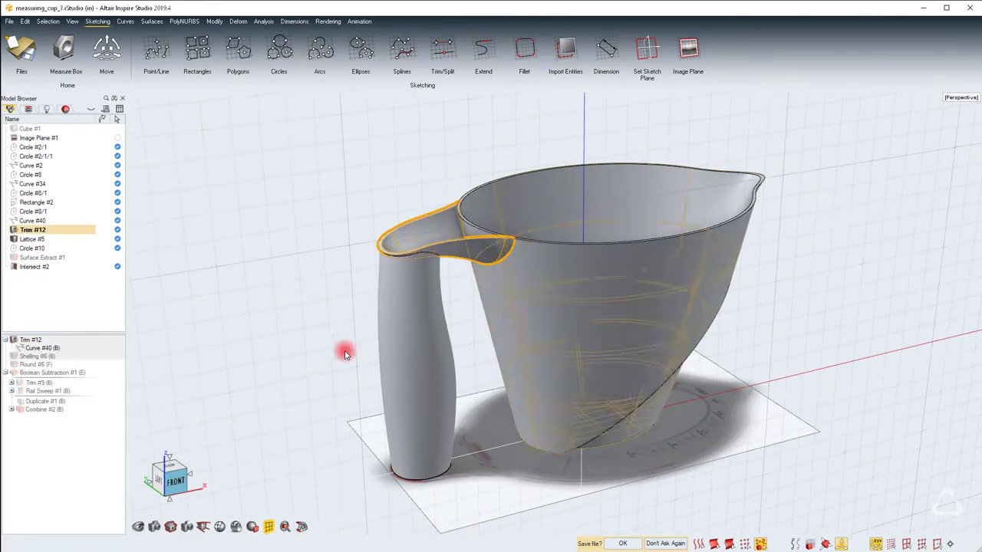
pyautogui.click(42, 392)
pyautogui.click(12, 391)
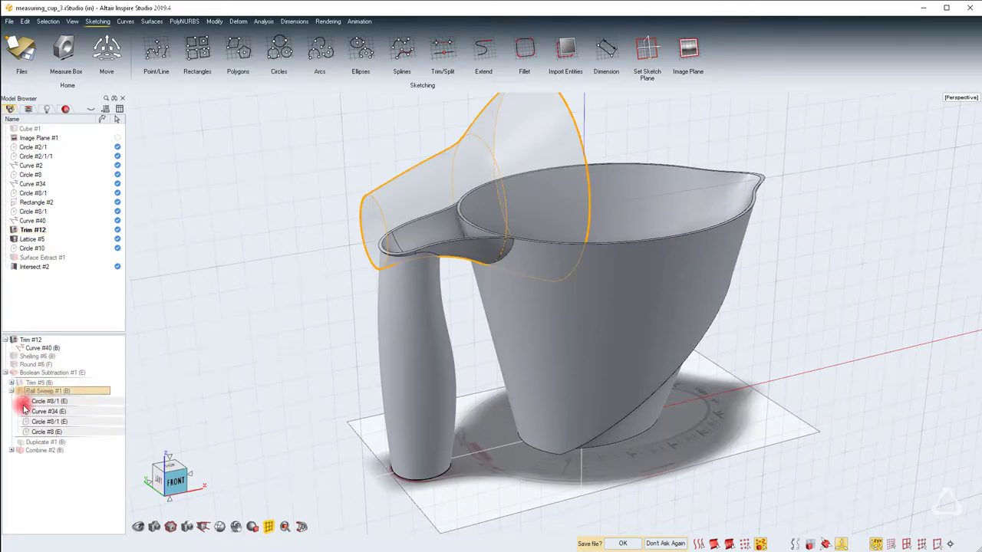
pyautogui.click(49, 423)
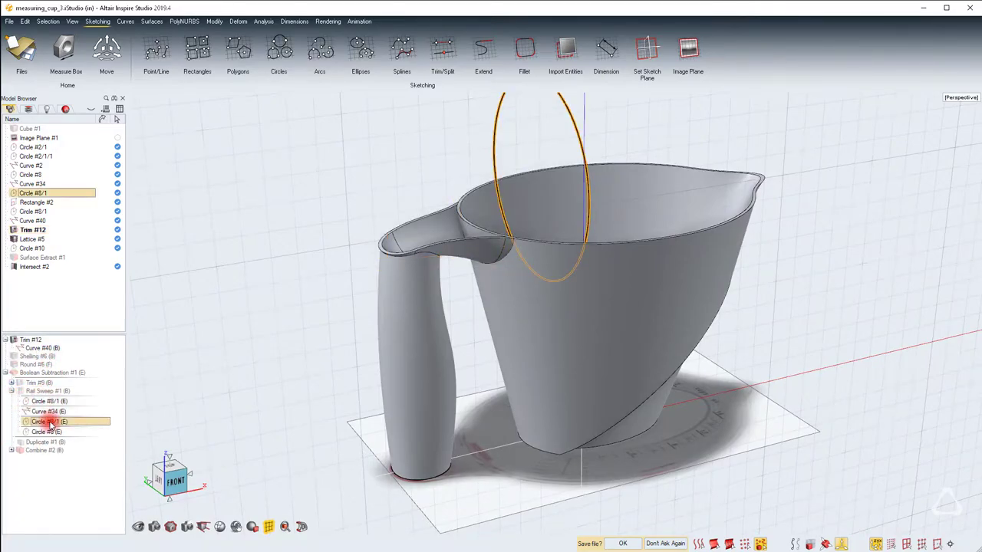
pyautogui.scroll(5, 509, 232)
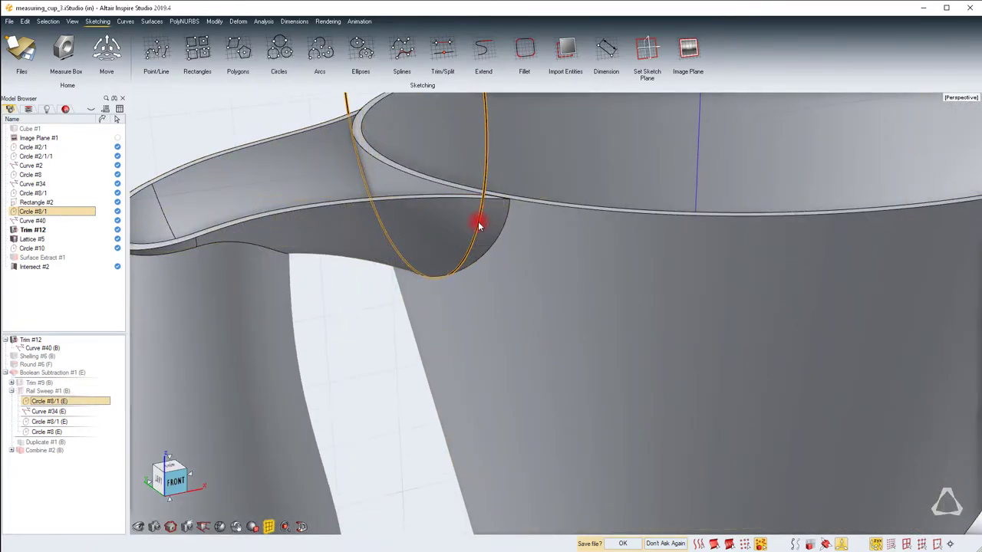
# Step: View the model from the top and switch to the four-viewport layout
pyautogui.scroll(-6, 483, 252)
pyautogui.moveTo(550, 306); pyautogui.dragTo(558, 313, button='middle')
pyautogui.moveTo(557, 312); pyautogui.dragTo(552, 208, button='right')
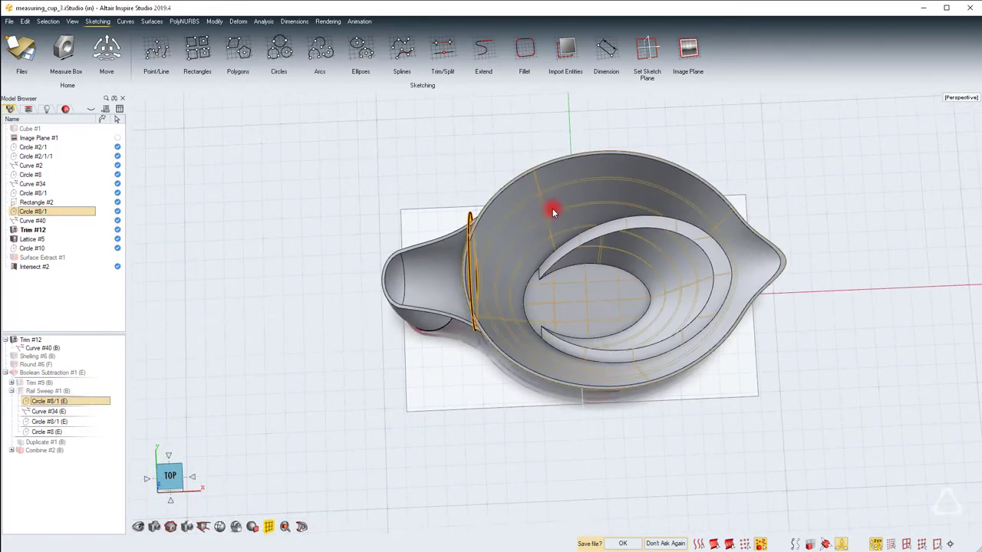
pyautogui.click(169, 476)
pyautogui.scroll(3, 412, 309)
pyautogui.moveTo(410, 407); pyautogui.dragTo(612, 290, button='right')
pyautogui.doubleClick(408, 99)
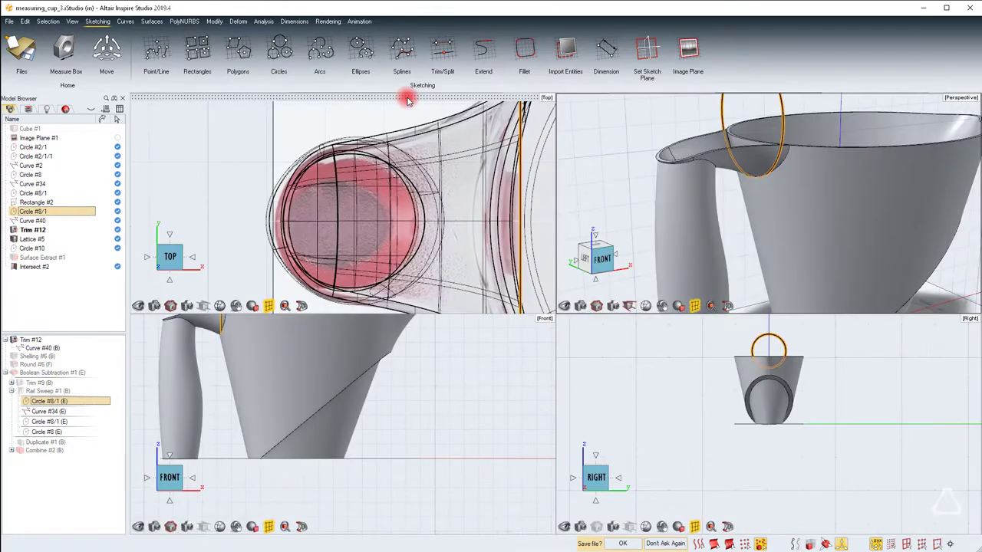
# Step: Move the selected profile circle about 0.12 in along X into the cup body and check the handle joint
pyautogui.scroll(5, 345, 426)
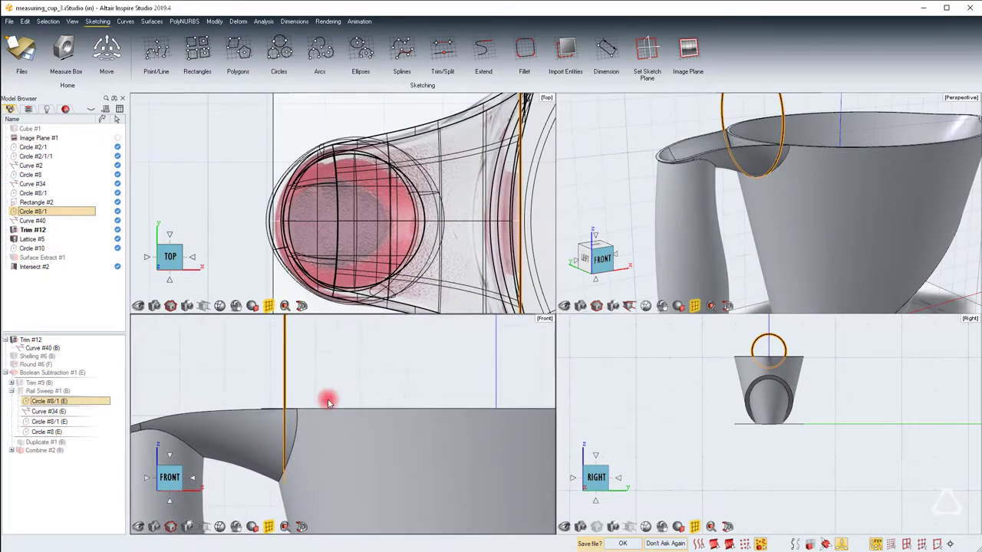
pyautogui.press('m')
pyautogui.click(305, 372)
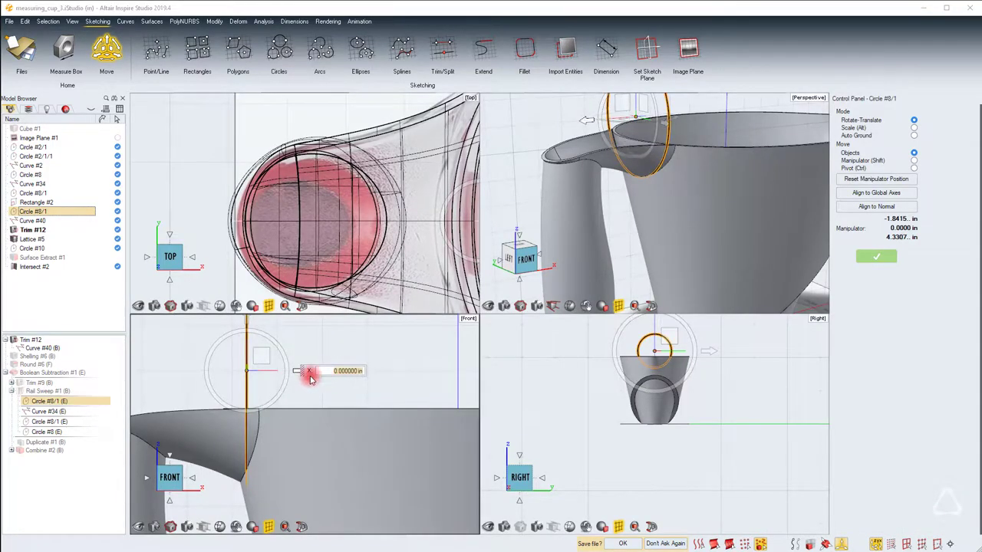
pyautogui.moveTo(306, 372); pyautogui.dragTo(349, 373)
pyautogui.click(358, 372)
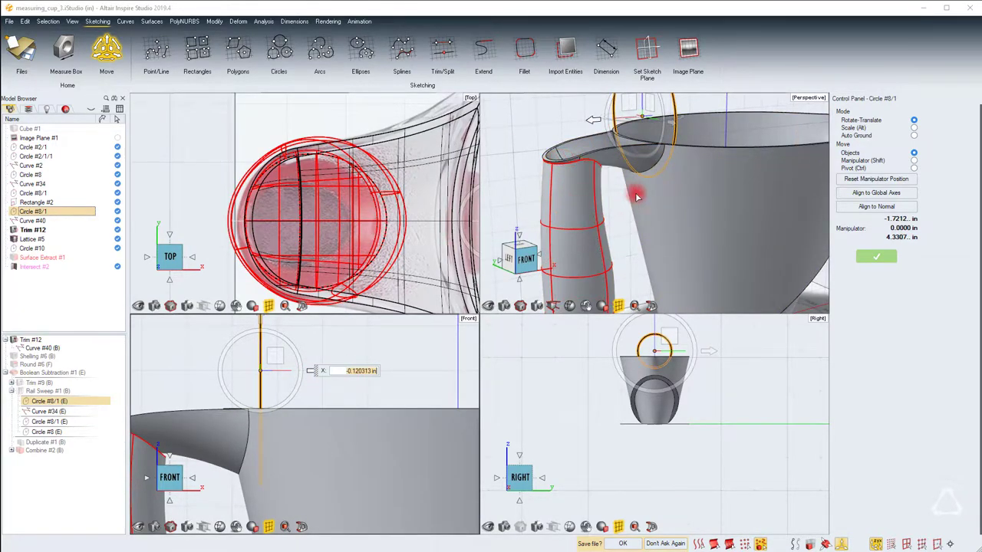
pyautogui.scroll(2, 719, 171)
pyautogui.scroll(3, 637, 138)
pyautogui.moveTo(638, 138); pyautogui.dragTo(653, 202, button='middle')
pyautogui.scroll(-5, 667, 165)
pyautogui.scroll(-4, 403, 197)
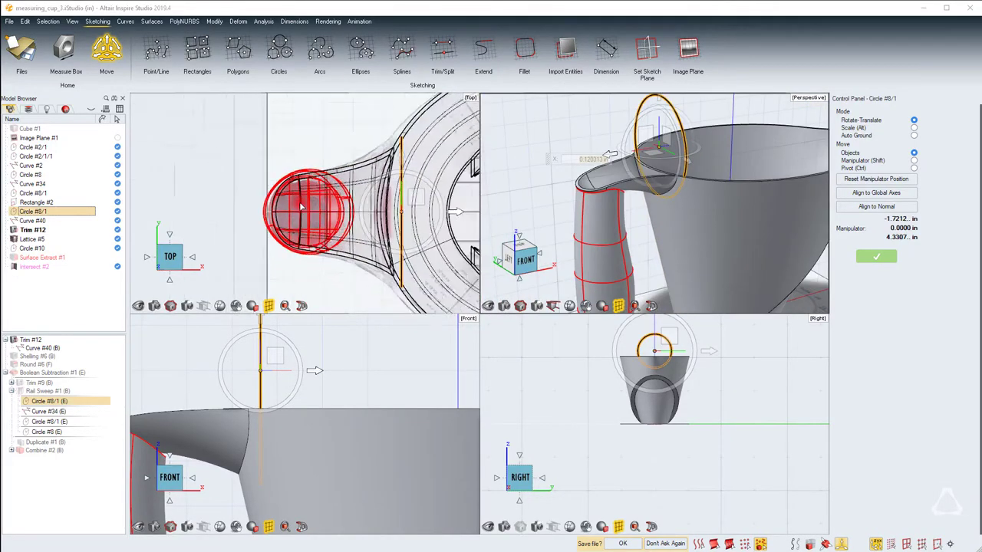
# Step: Check the moved circle against the cup's rim in an enlarged top view, finish the move and restore the four-viewport layout
pyautogui.press('space')
pyautogui.press('w')
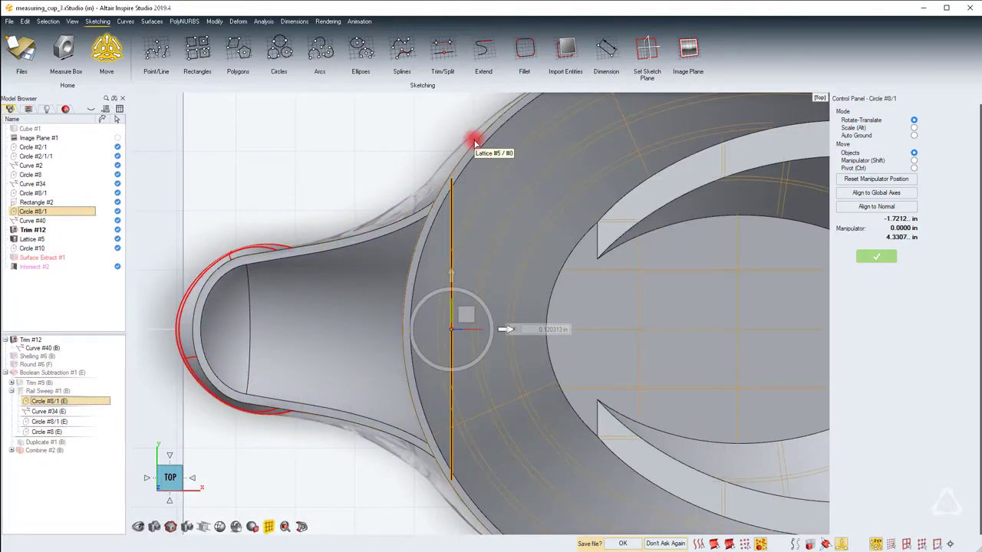
pyautogui.rightClick(477, 254)
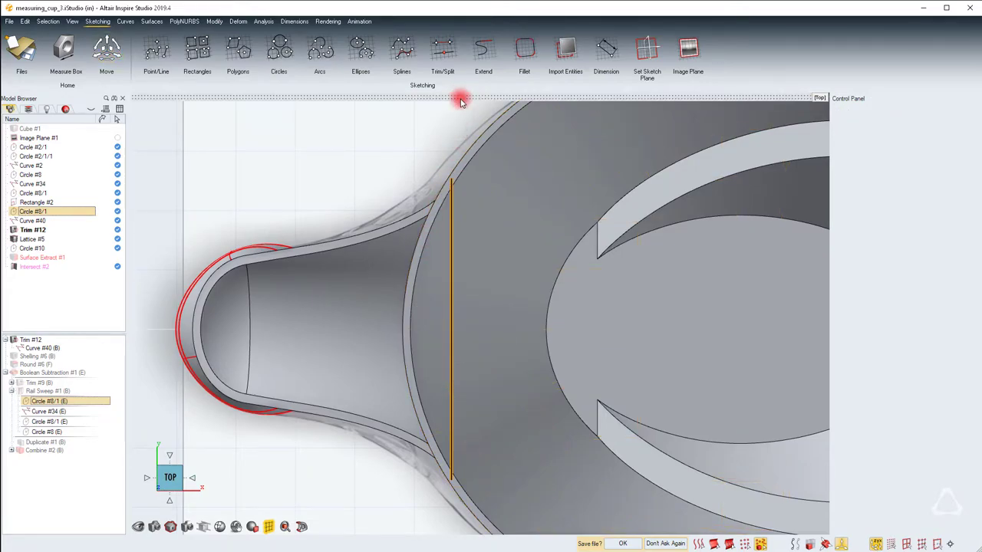
pyautogui.doubleClick(461, 99)
# Step: Set the profile circle's diameter to 2.25 in and shift it slightly farther along X into the cup body
pyautogui.doubleClick(683, 126)
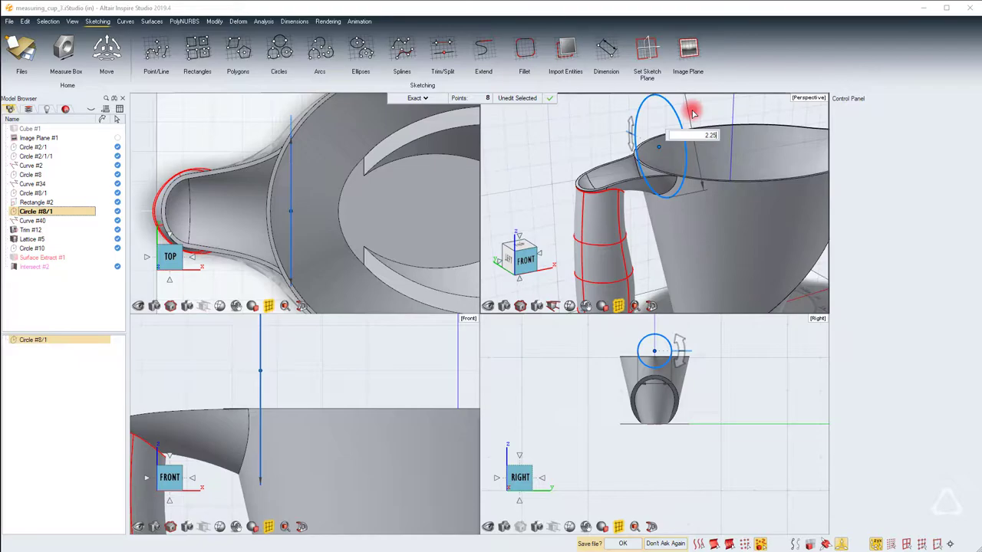
pyautogui.press('m')
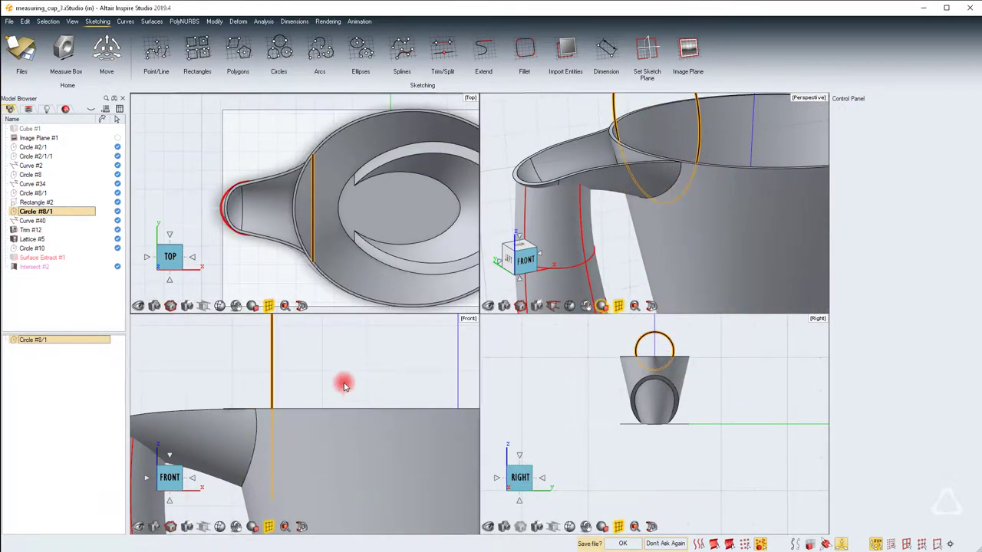
pyautogui.rightClick(348, 385)
pyautogui.click(283, 354)
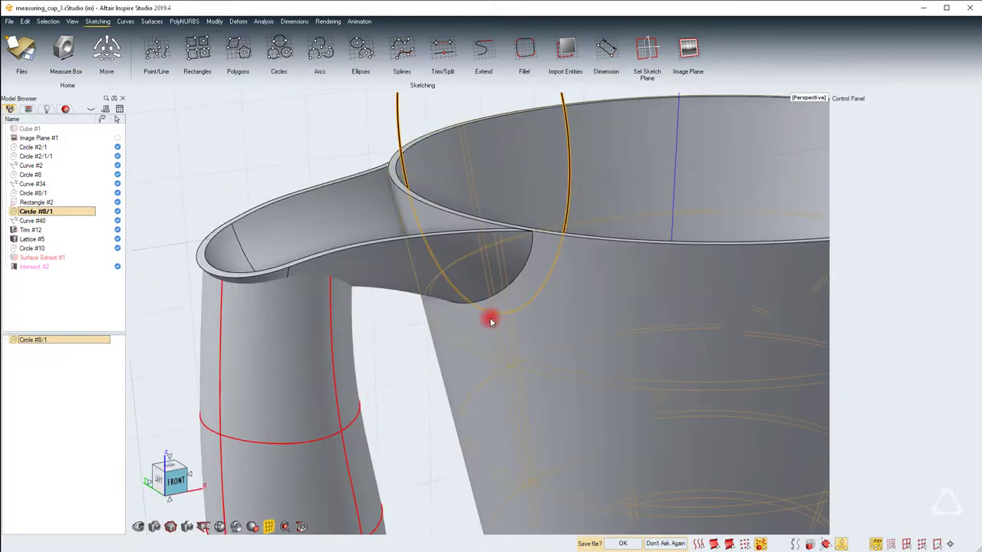
pyautogui.scroll(5, 491, 320)
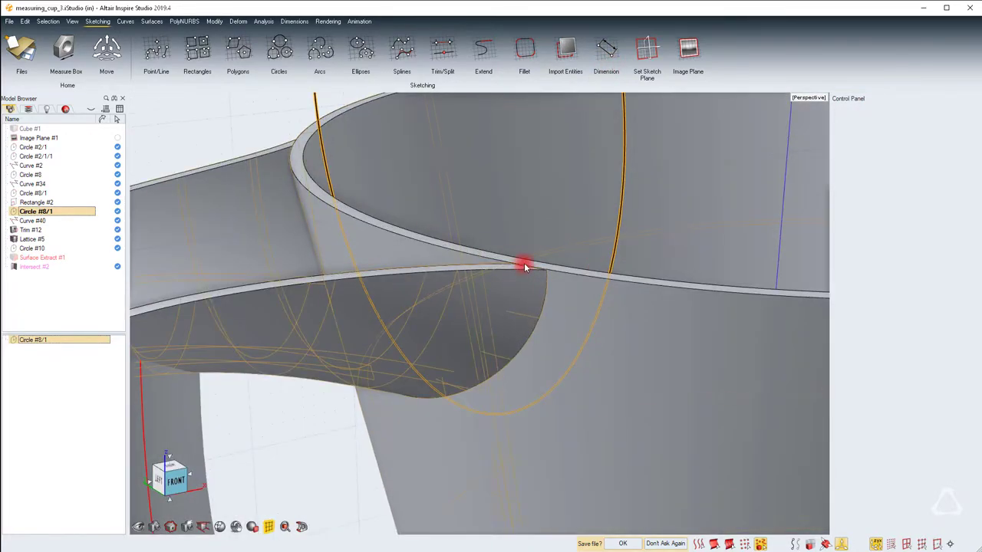
pyautogui.click(204, 126)
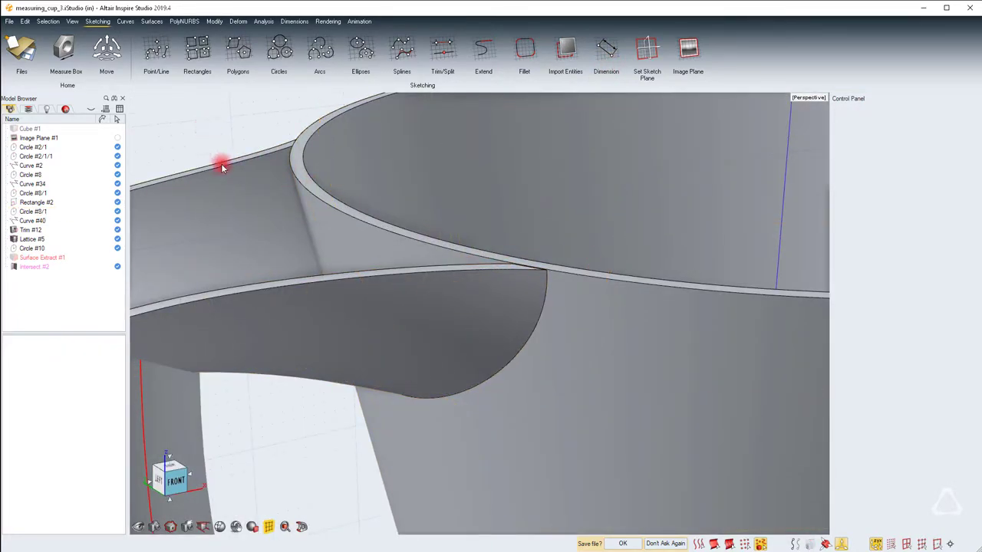
# Step: View the model from the front and show the curves layer
pyautogui.click(176, 483)
pyautogui.click(29, 110)
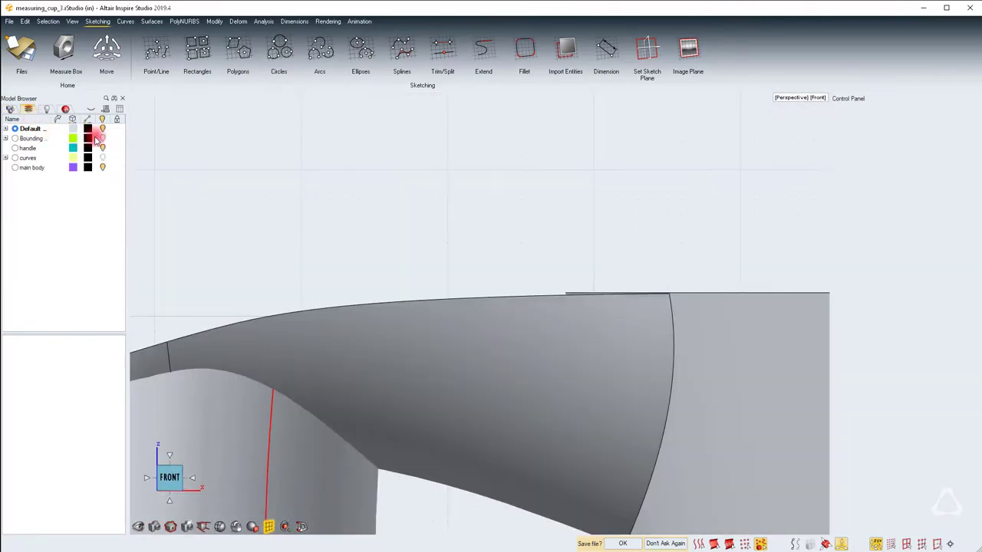
pyautogui.click(105, 158)
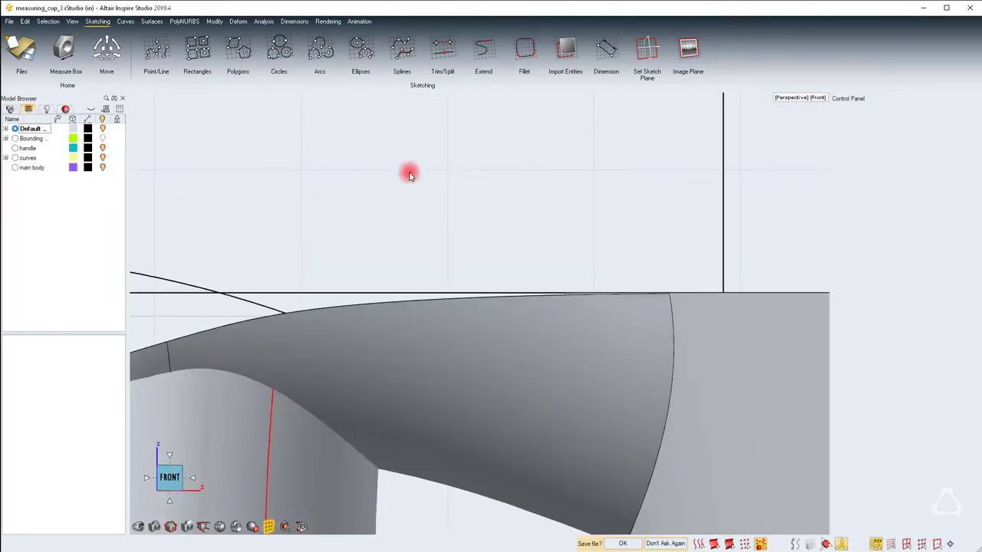
# Step: Edit Curve #40 along the handle's top edge and add a control point level with the rim, just before the cup joint
pyautogui.moveTo(480, 313); pyautogui.dragTo(819, 221, button='right')
pyautogui.moveTo(295, 273); pyautogui.dragTo(250, 383)
pyautogui.scroll(-2, 253, 362)
pyautogui.scroll(-1, 253, 362)
pyautogui.moveTo(501, 313); pyautogui.dragTo(427, 316, button='right')
pyautogui.doubleClick(238, 333)
pyautogui.scroll(2, 526, 266)
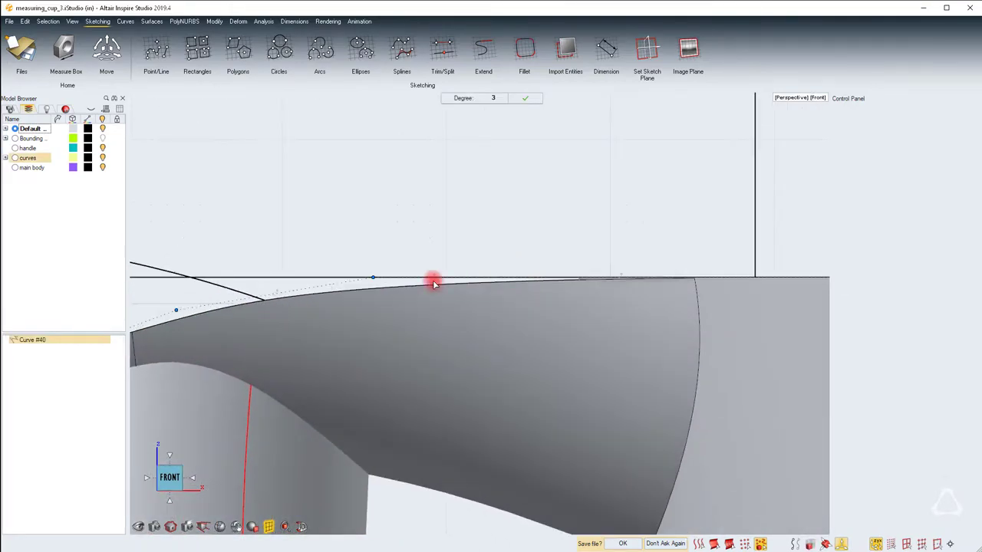
pyautogui.click(366, 286)
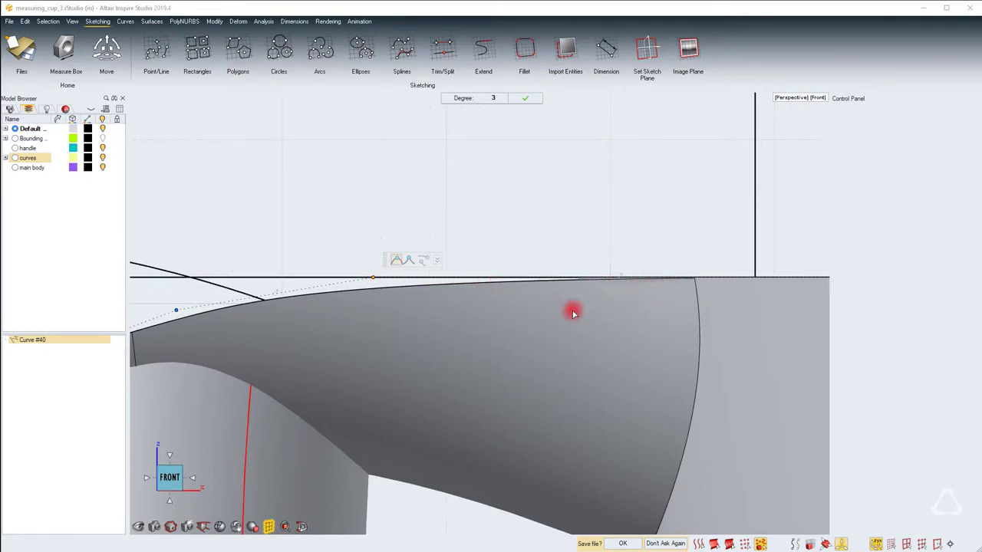
pyautogui.click(620, 279)
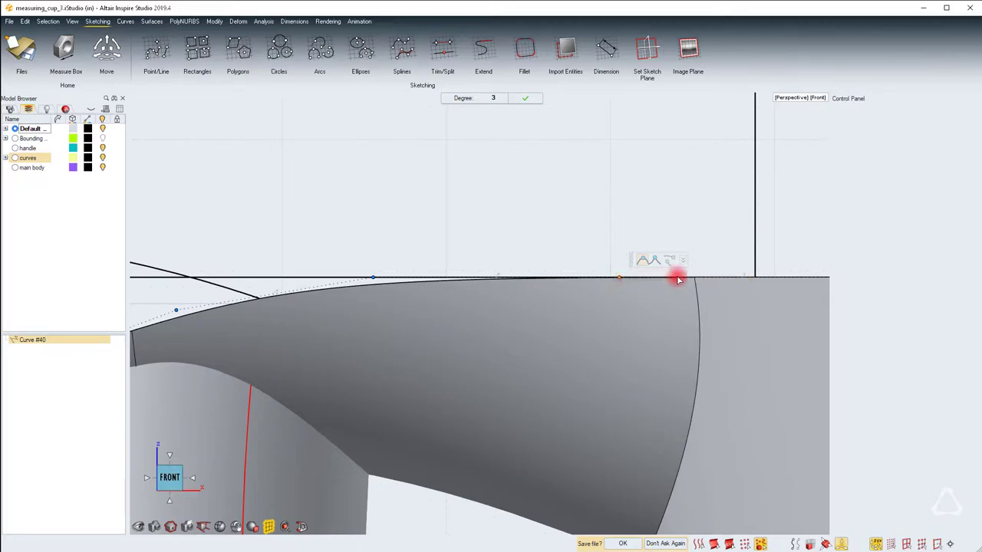
# Step: Add another control point to Curve #40 between the previous point and its end inside the cup, and check the handle joint
pyautogui.scroll(2, 752, 277)
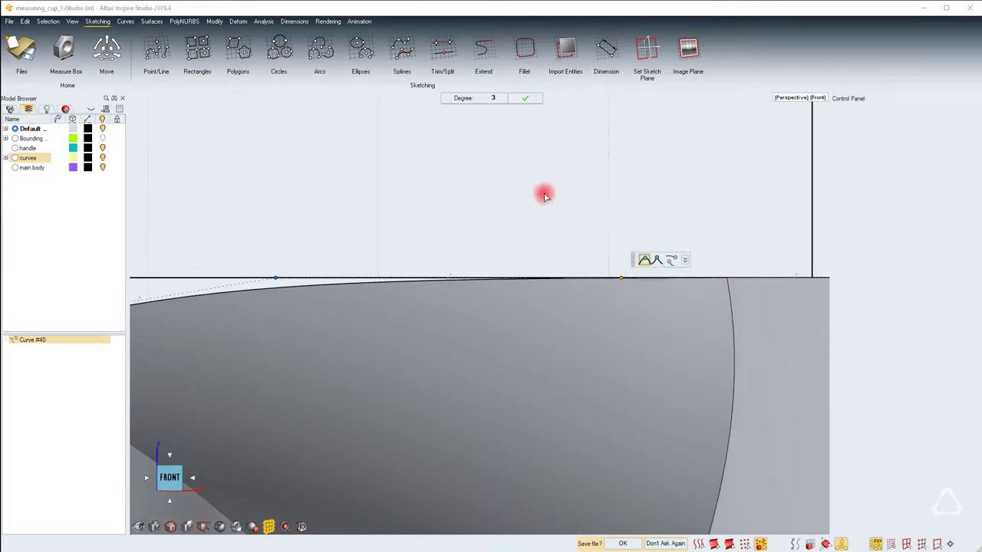
pyautogui.moveTo(520, 193); pyautogui.dragTo(579, 261, button='middle')
pyautogui.moveTo(579, 261); pyautogui.dragTo(574, 386, button='right')
pyautogui.click(164, 471)
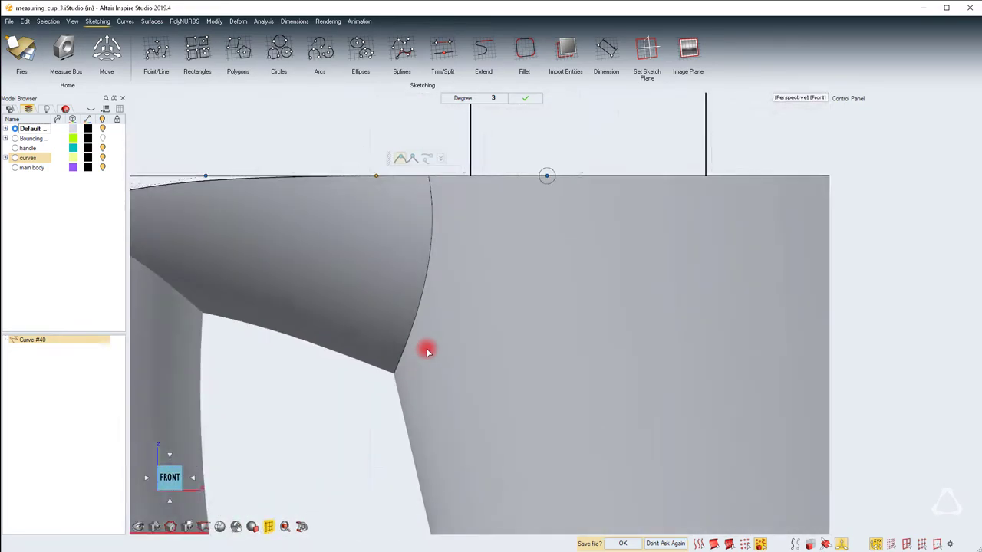
pyautogui.scroll(-2, 428, 353)
pyautogui.moveTo(416, 263); pyautogui.dragTo(481, 314, button='right')
pyautogui.scroll(5, 500, 279)
pyautogui.click(540, 252)
pyautogui.moveTo(538, 253); pyautogui.dragTo(481, 313, button='middle')
pyautogui.moveTo(480, 314); pyautogui.dragTo(590, 309, button='right')
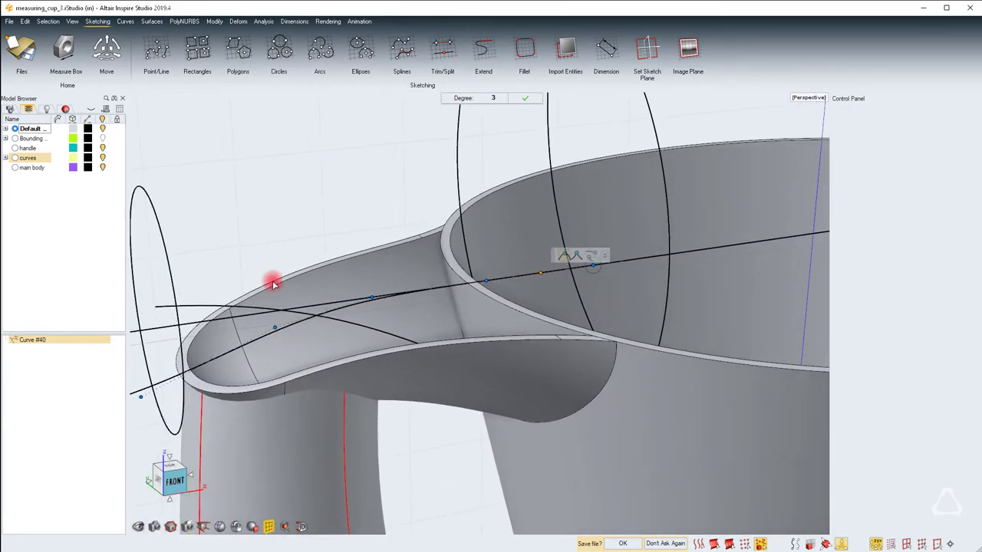
# Step: Finish editing the curve and hide the curves layer
pyautogui.rightClick(246, 227)
pyautogui.click(205, 229)
pyautogui.moveTo(293, 239); pyautogui.dragTo(285, 268, button='right')
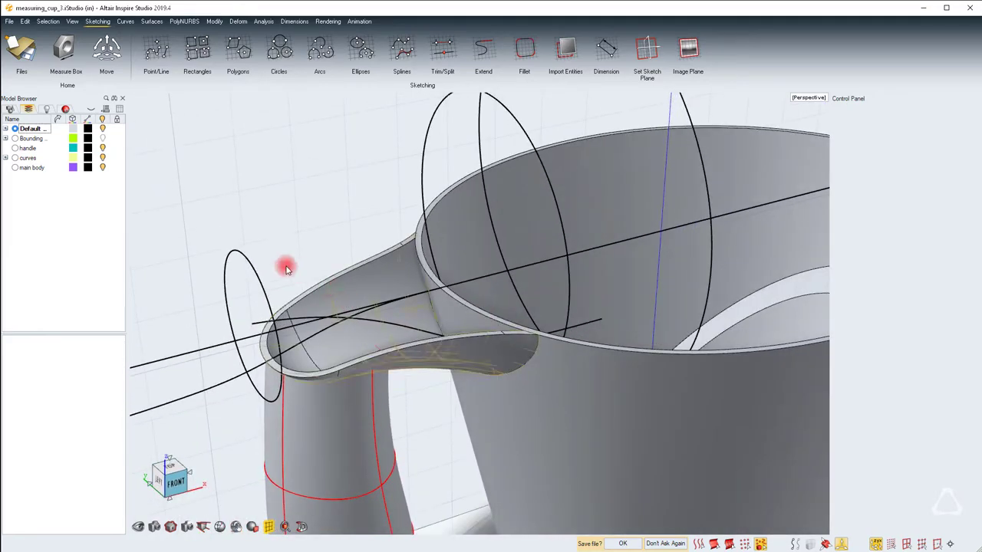
pyautogui.click(103, 157)
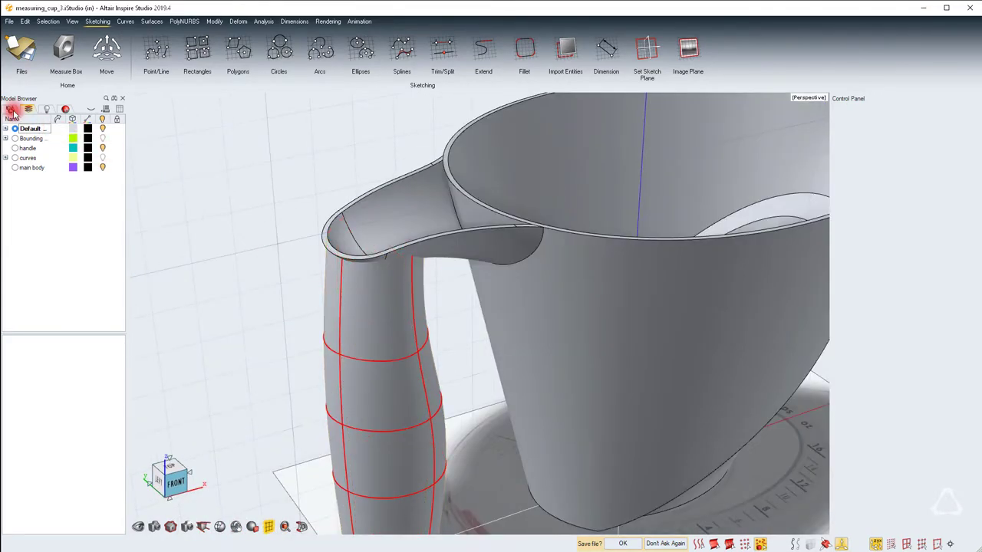
# Step: Select Surface Extract #1 in the handle grip's construction history and inspect the extracted surface against the upper piece
pyautogui.click(10, 111)
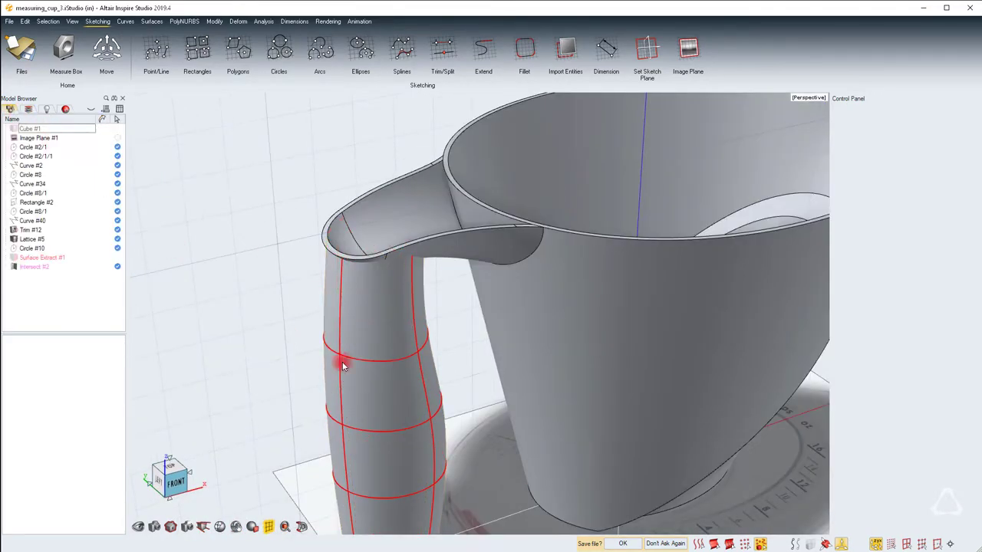
pyautogui.click(412, 371)
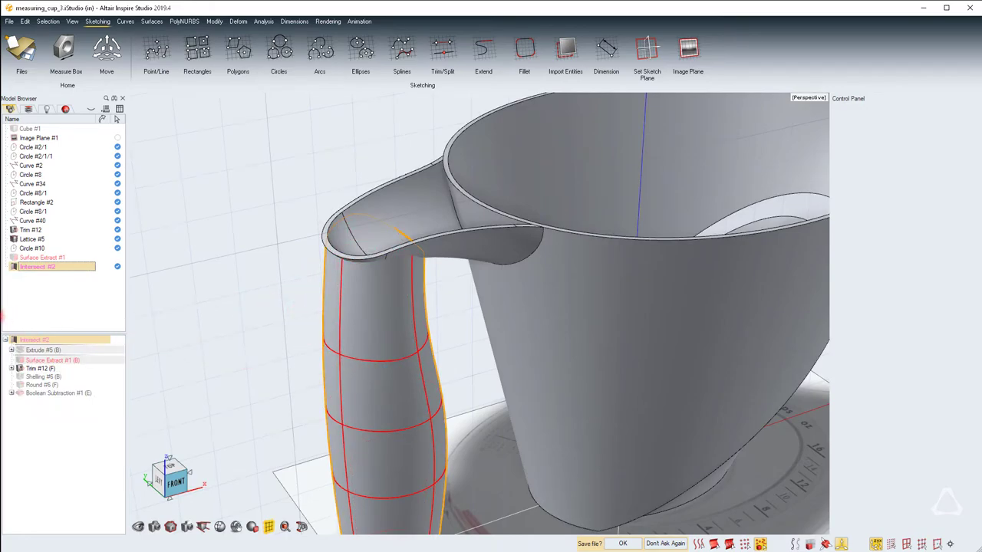
pyautogui.click(31, 360)
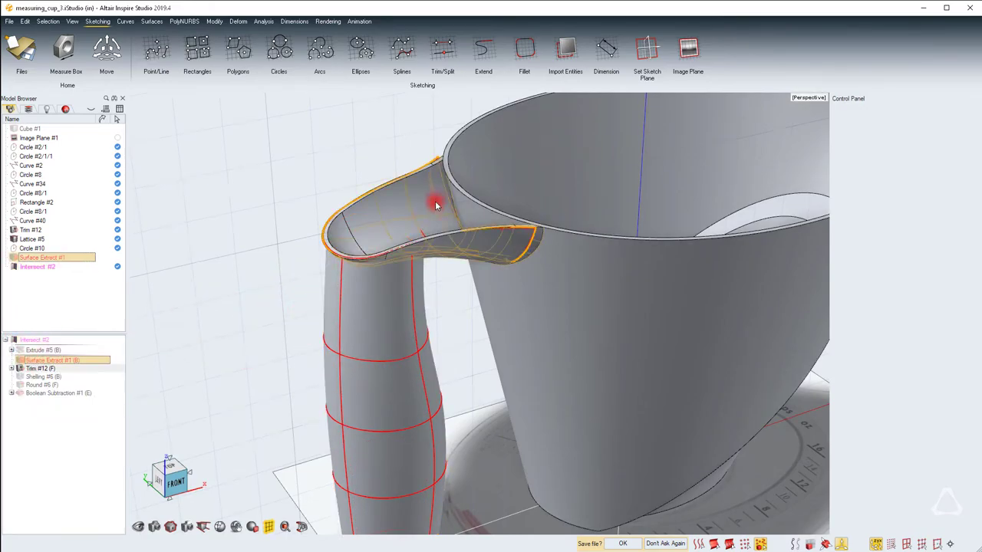
pyautogui.moveTo(491, 335); pyautogui.dragTo(452, 222, button='middle')
pyautogui.scroll(4, 397, 189)
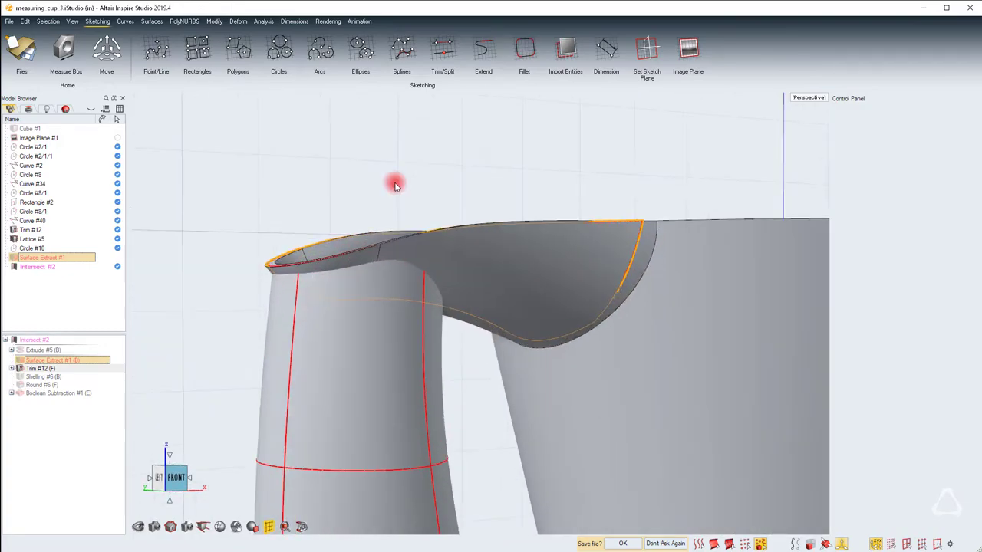
# Step: Redefine Surface Extract #1 by reselecting the outer surfaces of the handle's upper piece, keeping Duplicate Mode and Combine Selection
pyautogui.doubleClick(86, 365)
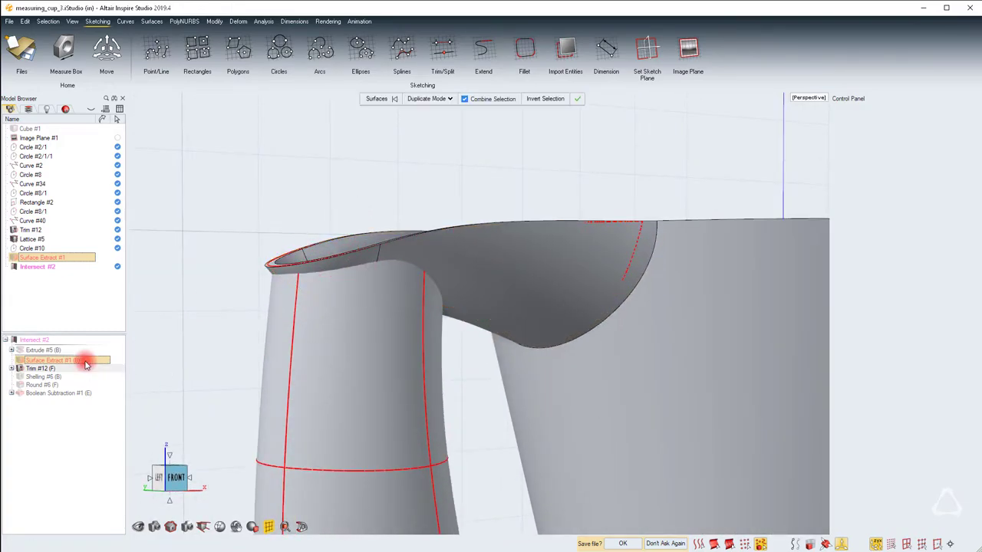
pyautogui.click(395, 101)
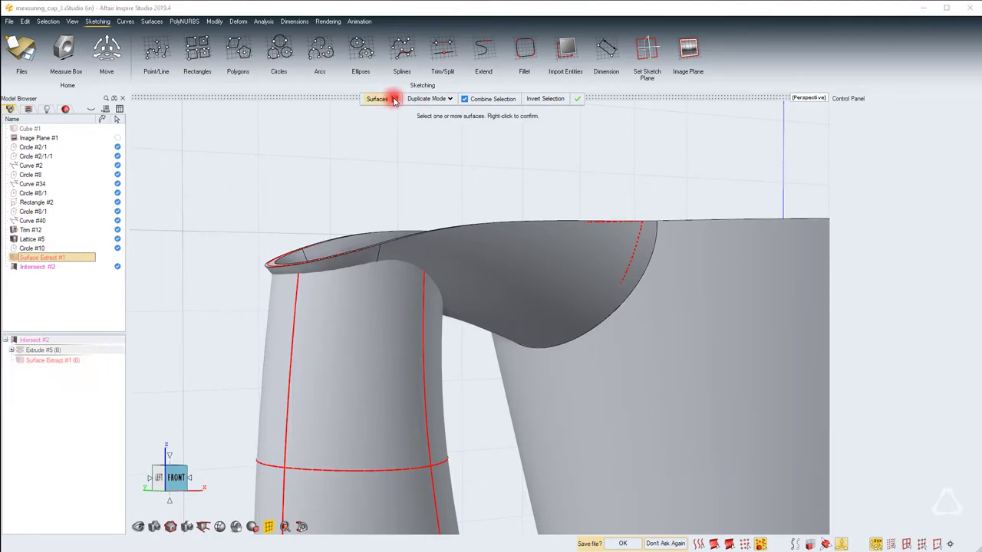
pyautogui.click(607, 290)
pyautogui.click(588, 288)
pyautogui.click(351, 268)
pyautogui.click(529, 129)
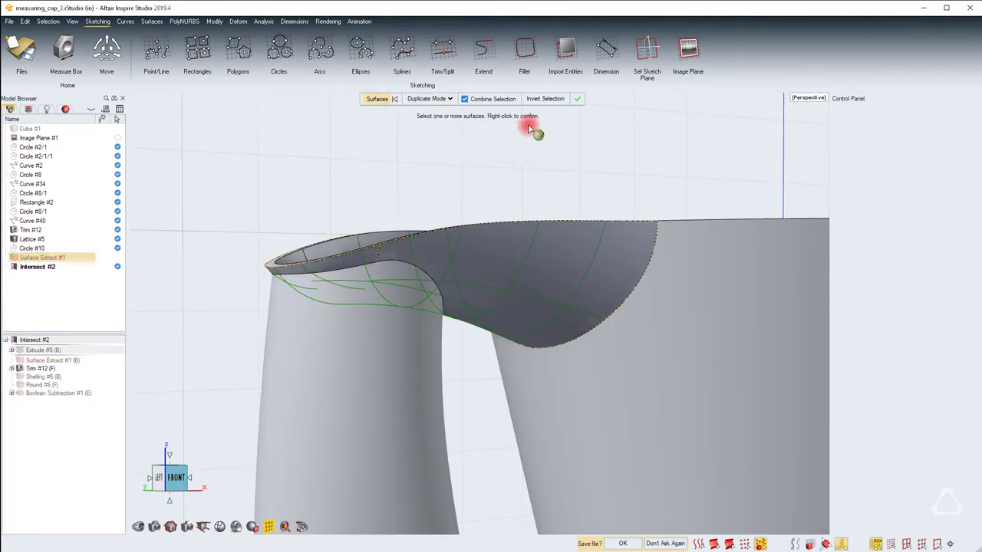
pyautogui.click(573, 101)
pyautogui.rightClick(542, 167)
pyautogui.click(468, 171)
pyautogui.click(168, 234)
# Step: Merge the handle's upper piece with the cup body using a Boolean Union
pyautogui.moveTo(478, 323); pyautogui.dragTo(454, 164, button='middle')
pyautogui.scroll(-5, 463, 172)
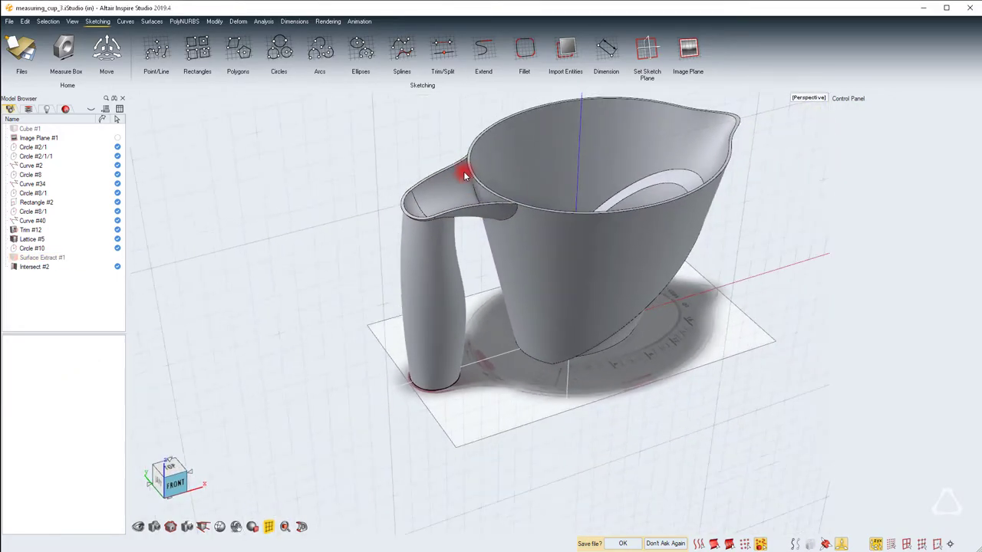
pyautogui.scroll(10, 460, 261)
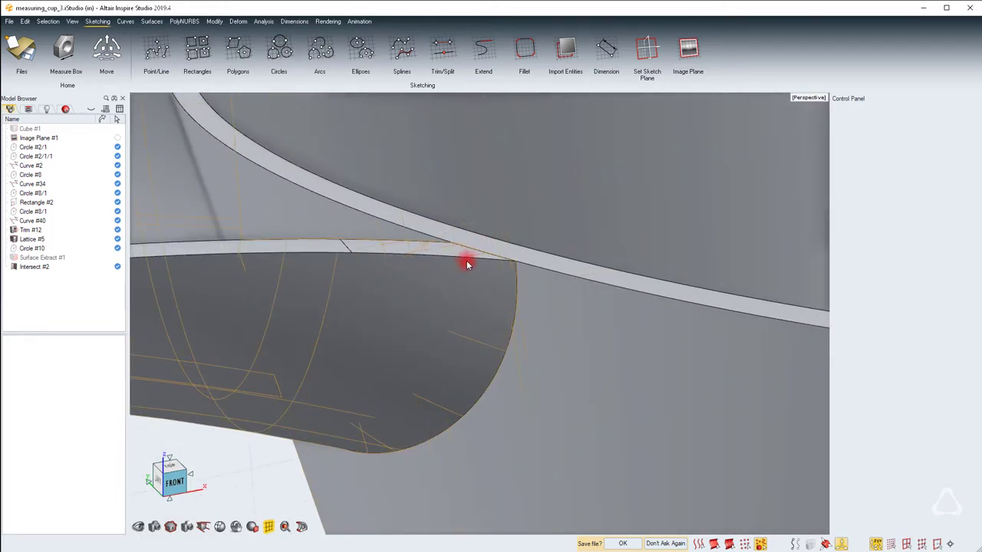
pyautogui.press('space')
pyautogui.click(481, 371)
pyautogui.click(452, 290)
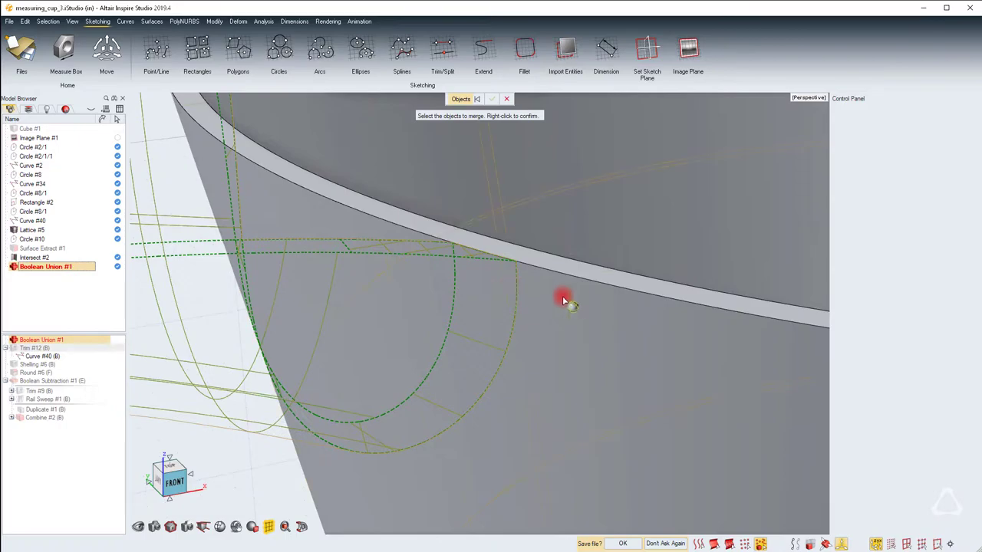
pyautogui.click(575, 299)
pyautogui.rightClick(576, 299)
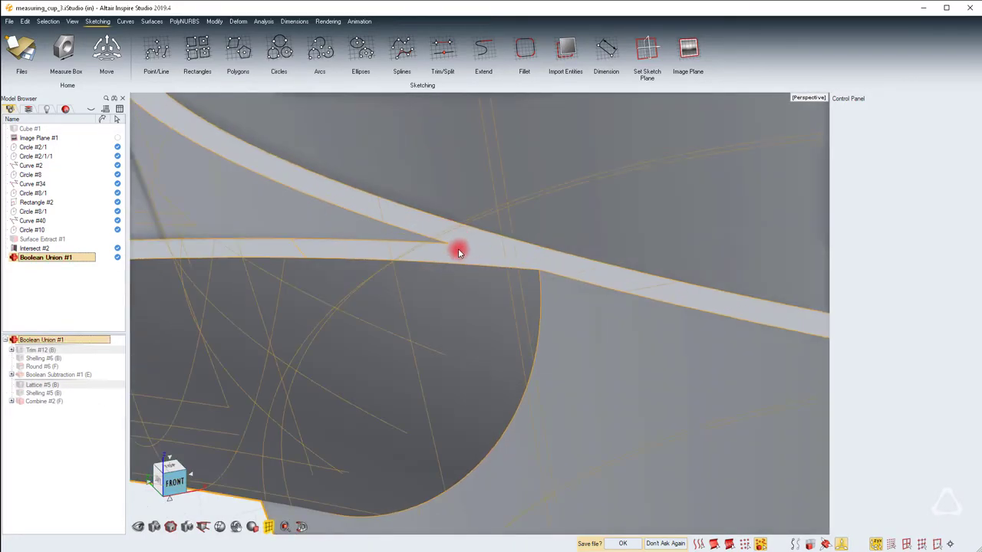
# Step: Examine the merged handle joint and the cup's rim from several angles
pyautogui.scroll(-4, 463, 246)
pyautogui.moveTo(465, 287); pyautogui.dragTo(563, 318, button='middle')
pyautogui.scroll(-2, 404, 241)
pyautogui.moveTo(472, 307); pyautogui.dragTo(503, 314, button='middle')
pyautogui.moveTo(502, 313)
pyautogui.mouseDown(button='right')
pyautogui.moveTo(478, 314)
pyautogui.moveTo(391, 241)
pyautogui.moveTo(551, 247)
pyautogui.mouseUp(button='right')
pyautogui.moveTo(478, 231)
pyautogui.mouseDown(button='right')
pyautogui.moveTo(449, 221)
pyautogui.moveTo(468, 313)
pyautogui.moveTo(476, 307)
pyautogui.moveTo(481, 317)
pyautogui.moveTo(486, 269)
pyautogui.mouseUp(button='right')
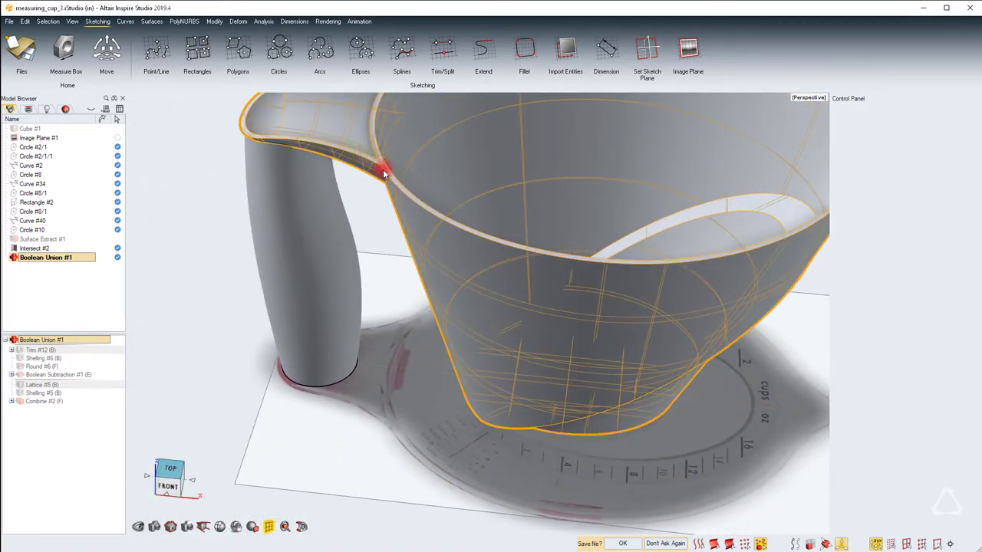
pyautogui.moveTo(667, 256)
pyautogui.mouseDown(button='right')
pyautogui.moveTo(475, 313)
pyautogui.moveTo(467, 193)
pyautogui.moveTo(476, 192)
pyautogui.moveTo(455, 197)
pyautogui.moveTo(473, 258)
pyautogui.mouseUp(button='right')
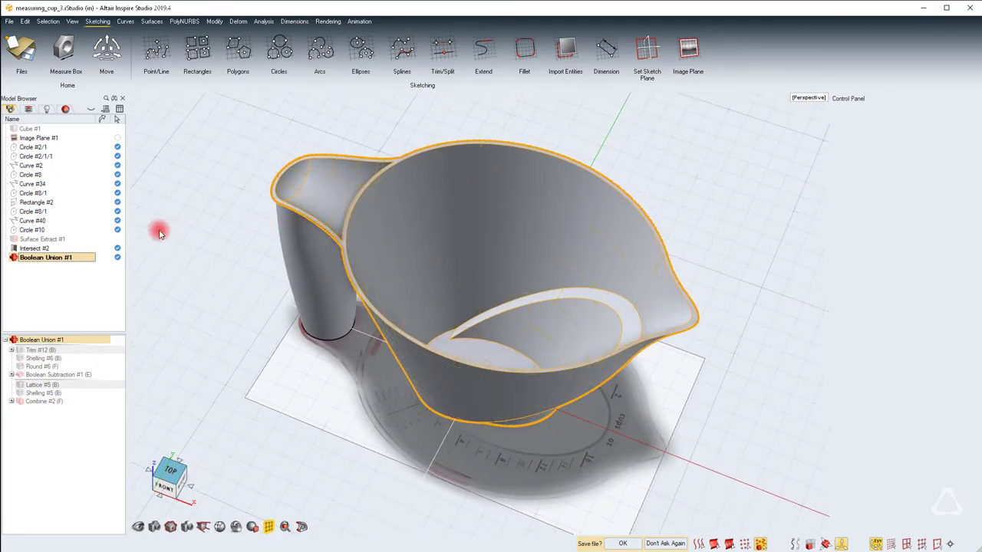
# Step: Set the global thickness of Shelling #5 in the Boolean Union's construction history to 0.1 in and apply it
pyautogui.click(43, 360)
pyautogui.click(38, 375)
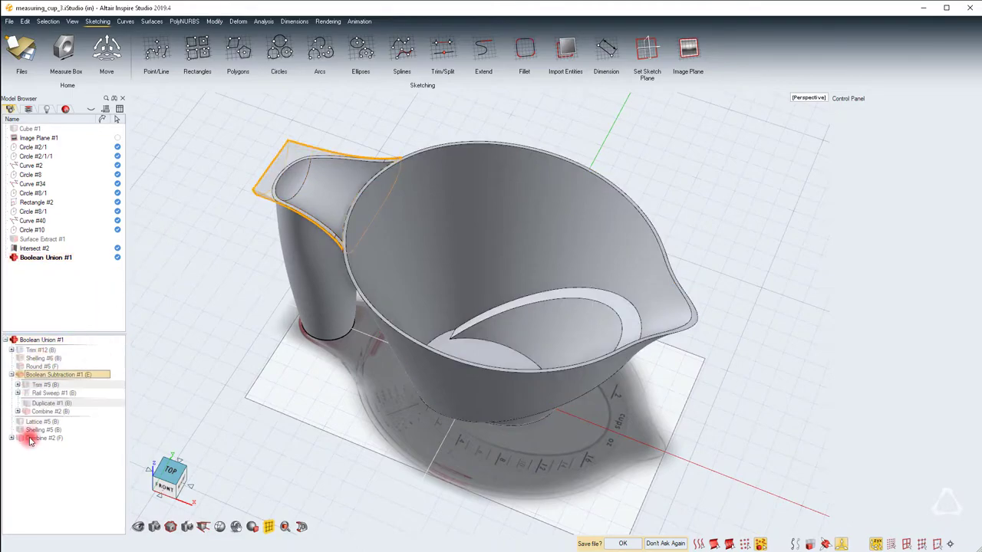
pyautogui.click(39, 431)
pyautogui.doubleClick(40, 431)
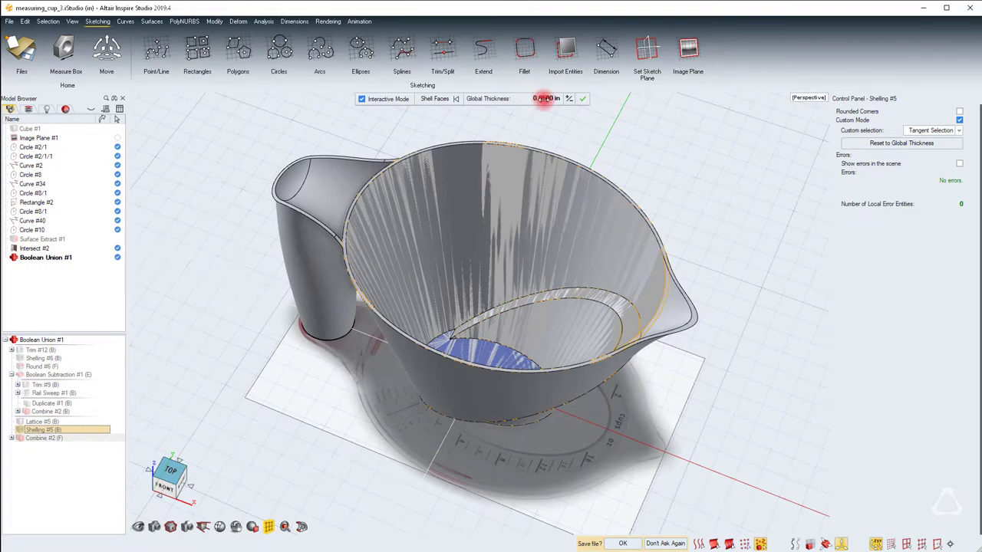
pyautogui.click(544, 99)
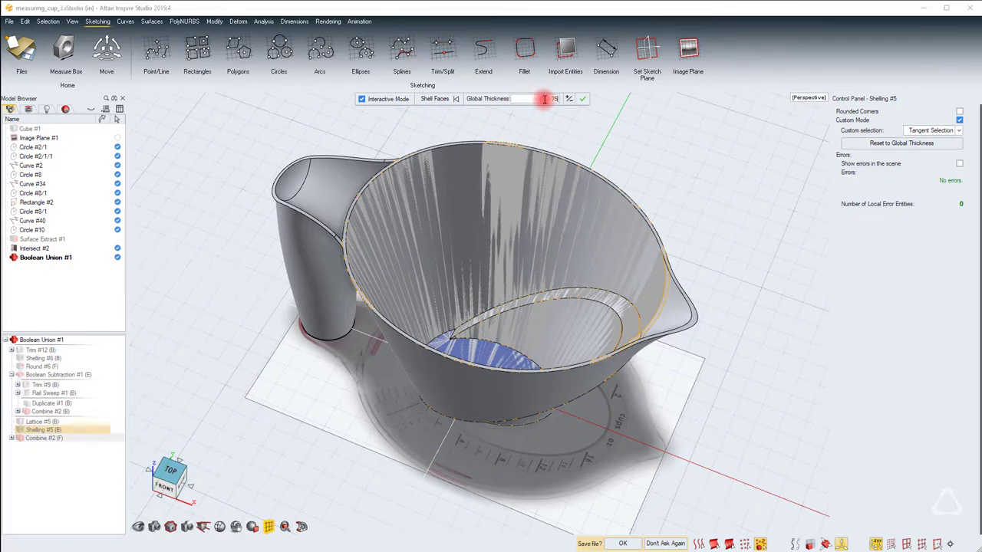
pyautogui.write('0.75')
pyautogui.press('Return')
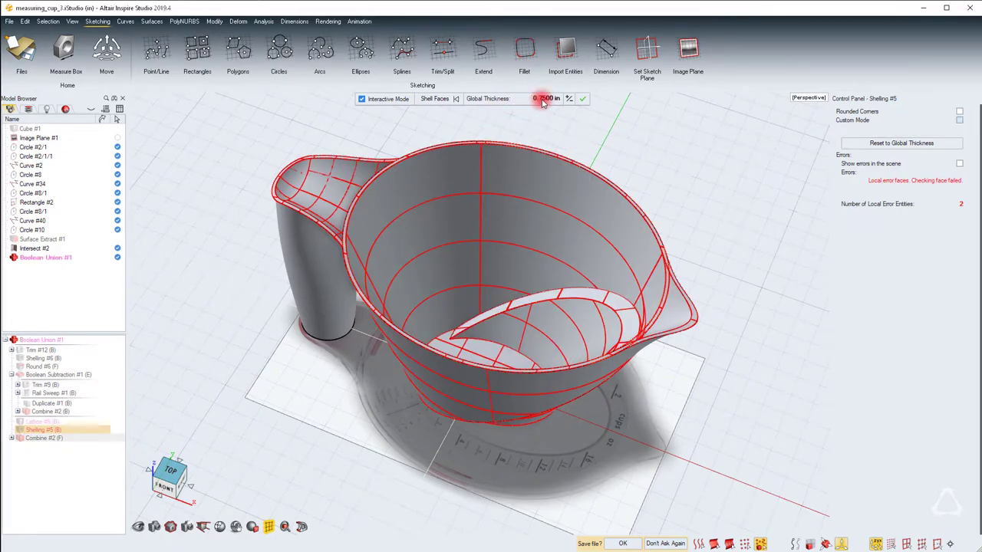
pyautogui.click(544, 101)
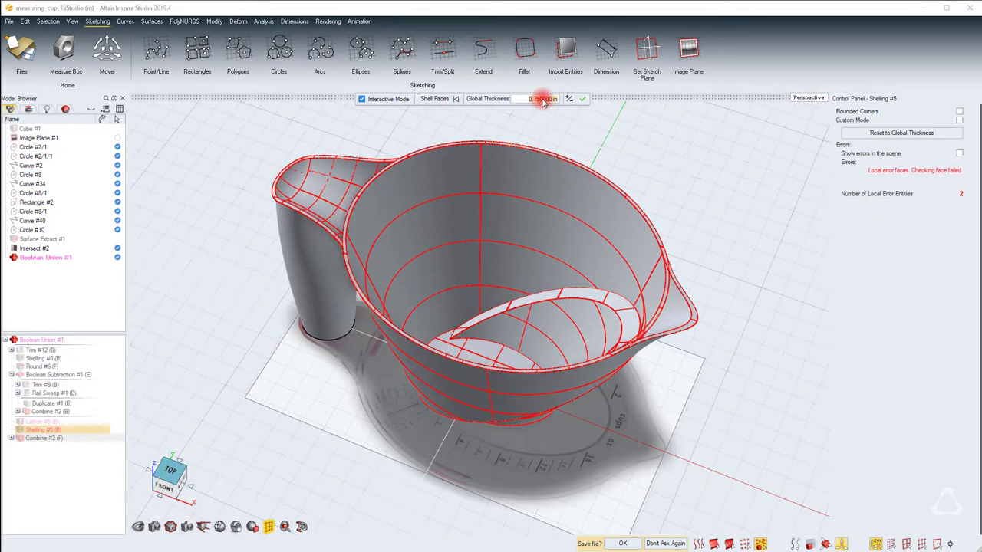
pyautogui.click(583, 98)
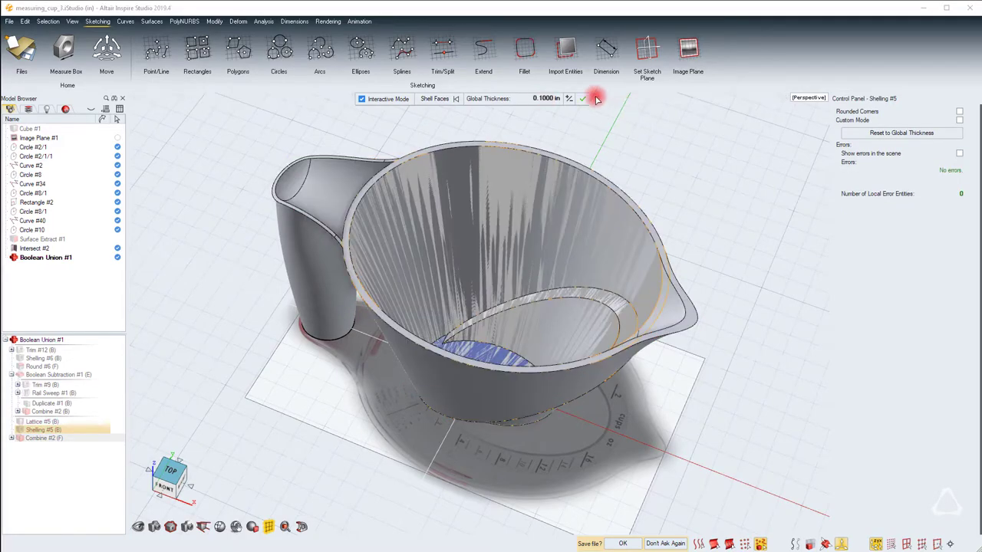
pyautogui.rightClick(686, 197)
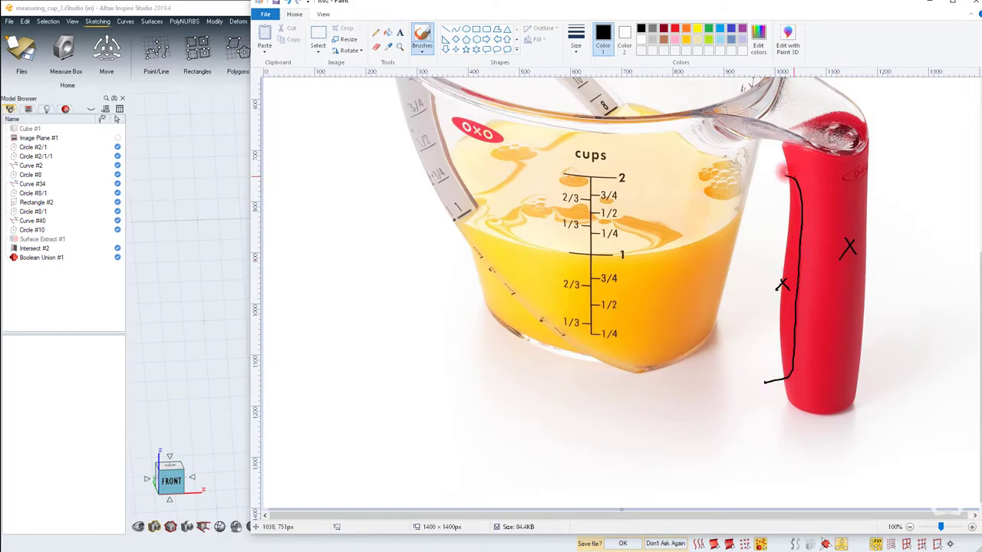
# Step: Sketch a closed degree-3 NURBS curve in the front view, overlapping the cup-facing side of the handle grip
pyautogui.click(183, 463)
pyautogui.click(167, 481)
pyautogui.scroll(4, 283, 244)
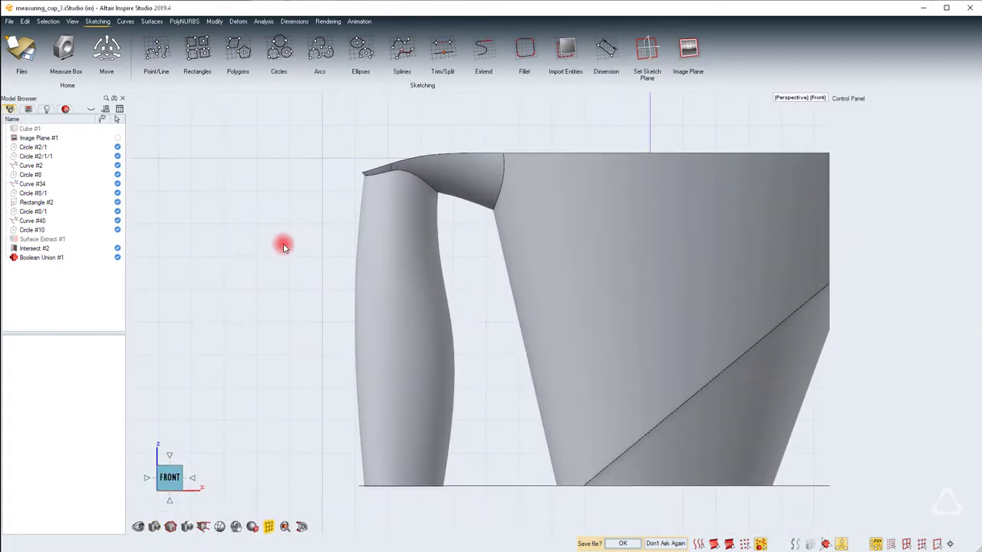
pyautogui.moveTo(283, 244); pyautogui.dragTo(285, 222, button='middle')
pyautogui.rightClick(370, 250)
pyautogui.click(407, 208)
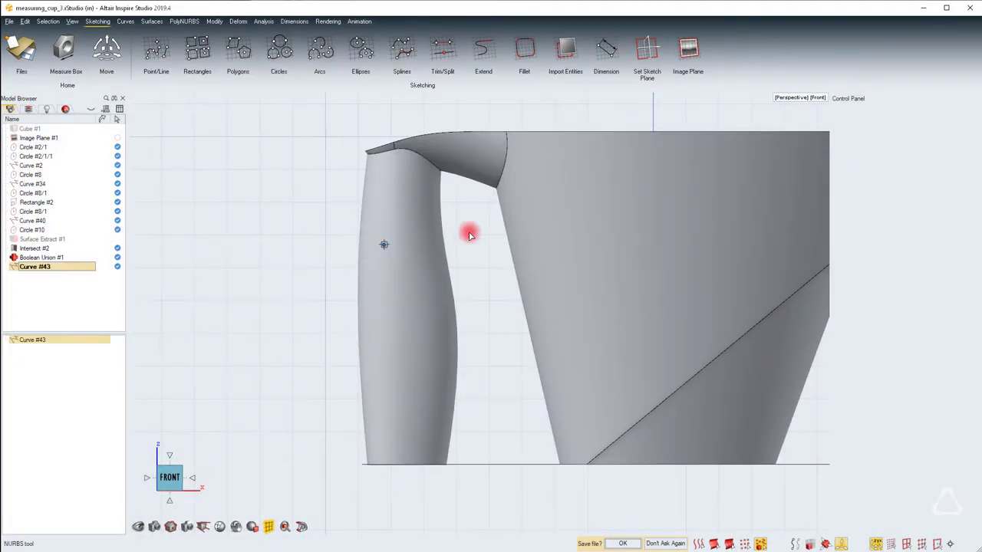
pyautogui.click(406, 270)
pyautogui.click(411, 361)
pyautogui.click(415, 416)
pyautogui.click(435, 435)
pyautogui.click(470, 445)
pyautogui.click(499, 384)
pyautogui.click(506, 298)
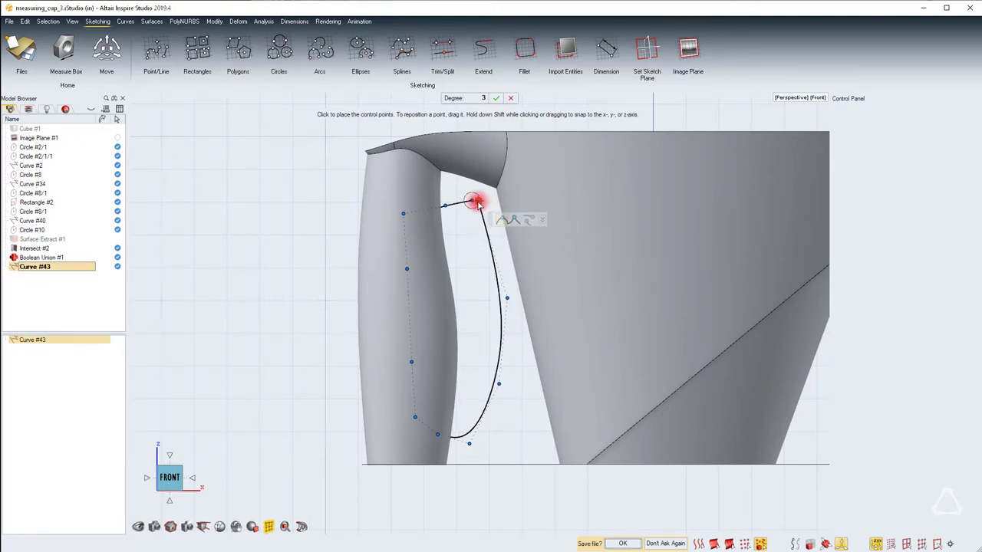
pyautogui.click(471, 203)
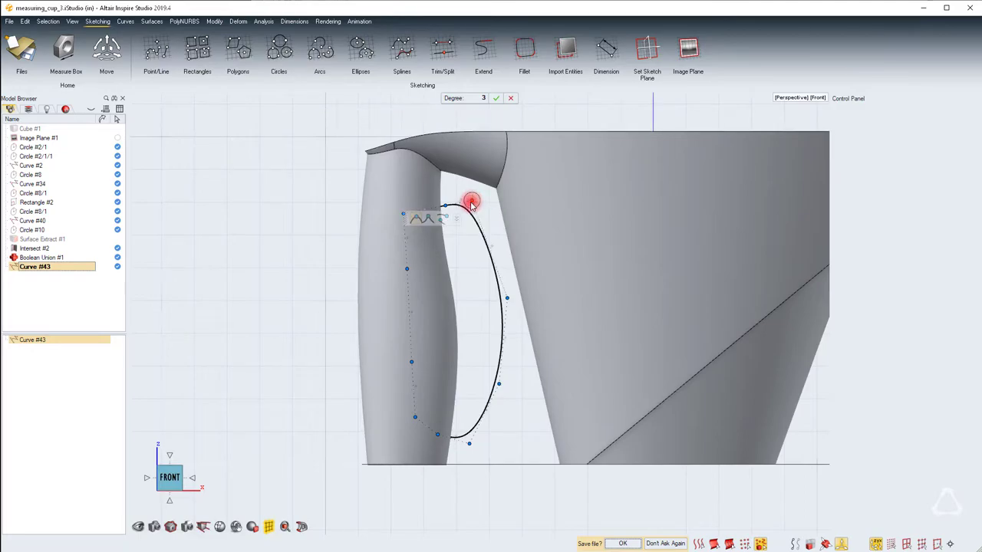
pyautogui.rightClick(467, 261)
# Step: Project the closed NURBS curve onto the handle grip's surface in the front view direction
pyautogui.scroll(2, 467, 260)
pyautogui.press('space')
pyautogui.click(828, 167)
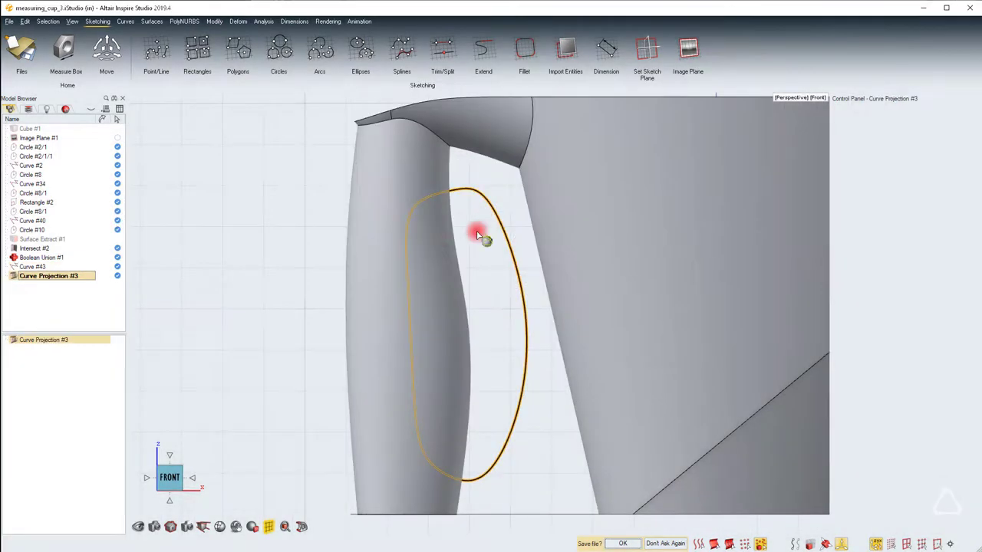
pyautogui.click(402, 235)
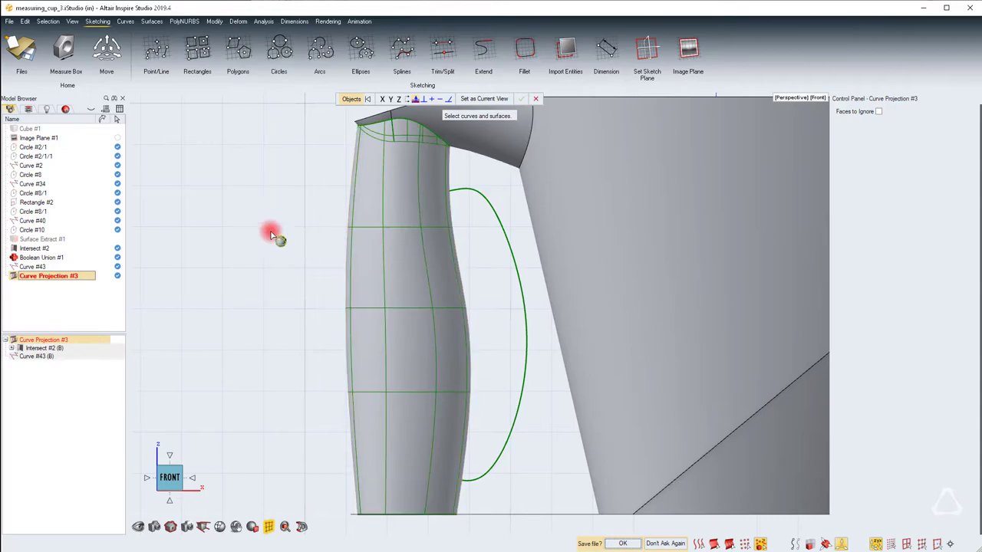
pyautogui.click(479, 313)
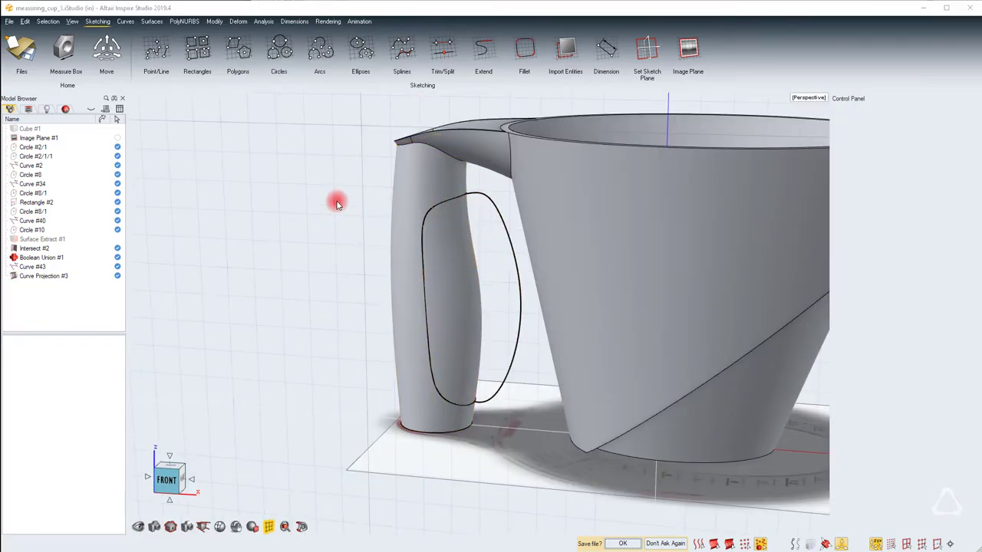
# Step: Draw a small circle in the empty space beside the handle, entering .05 for its size
pyautogui.rightClick(370, 201)
pyautogui.click(541, 144)
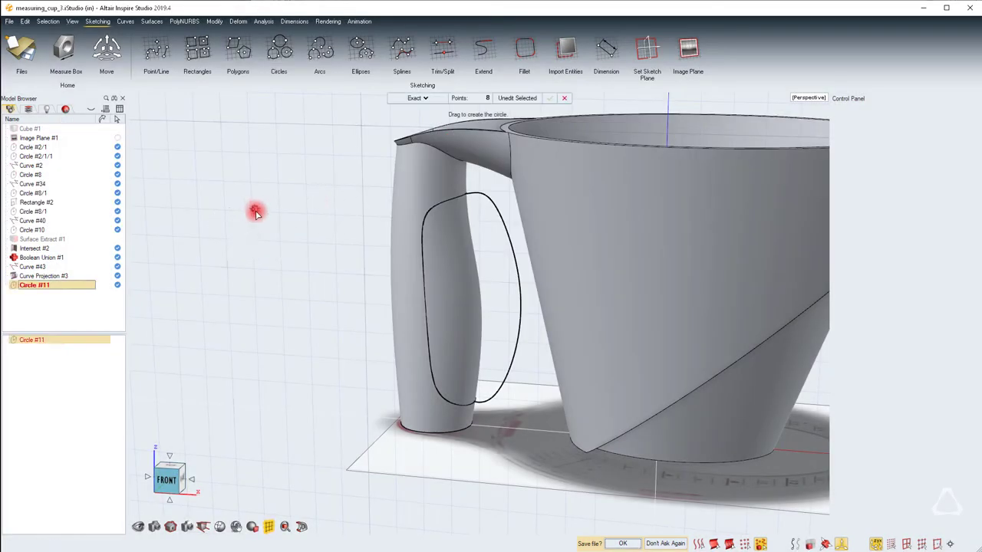
pyautogui.moveTo(257, 212); pyautogui.dragTo(262, 220)
pyautogui.write('.05')
pyautogui.press('Return')
pyautogui.rightClick(271, 203)
# Step: Sweep the small circle along the projected curve on the handle grip with Auto-alignment enabled
pyautogui.press('space')
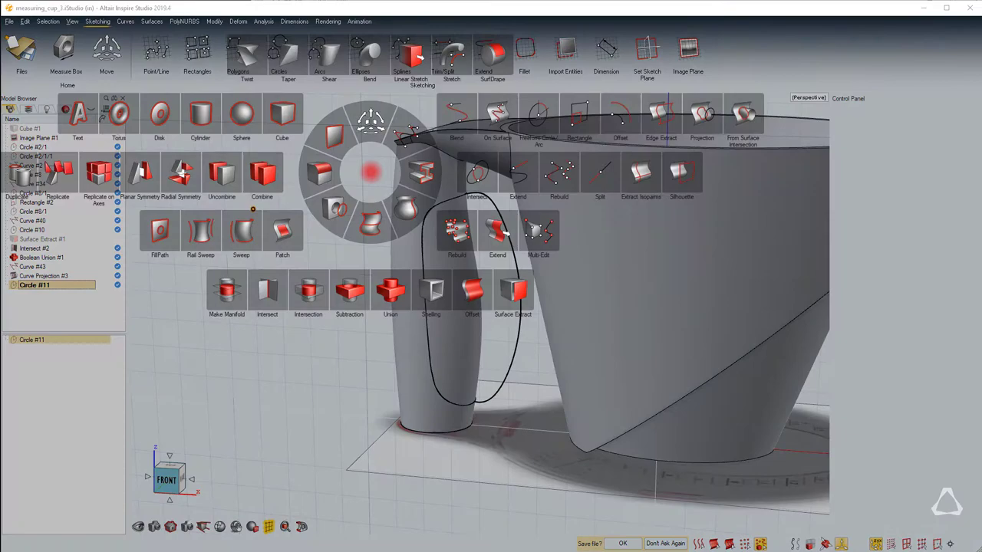
pyautogui.click(244, 229)
pyautogui.scroll(-5, 337, 175)
pyautogui.moveTo(420, 168); pyautogui.dragTo(417, 180, button='middle')
pyautogui.scroll(8, 366, 257)
pyautogui.moveTo(396, 194); pyautogui.dragTo(342, 246)
pyautogui.scroll(-4, 338, 242)
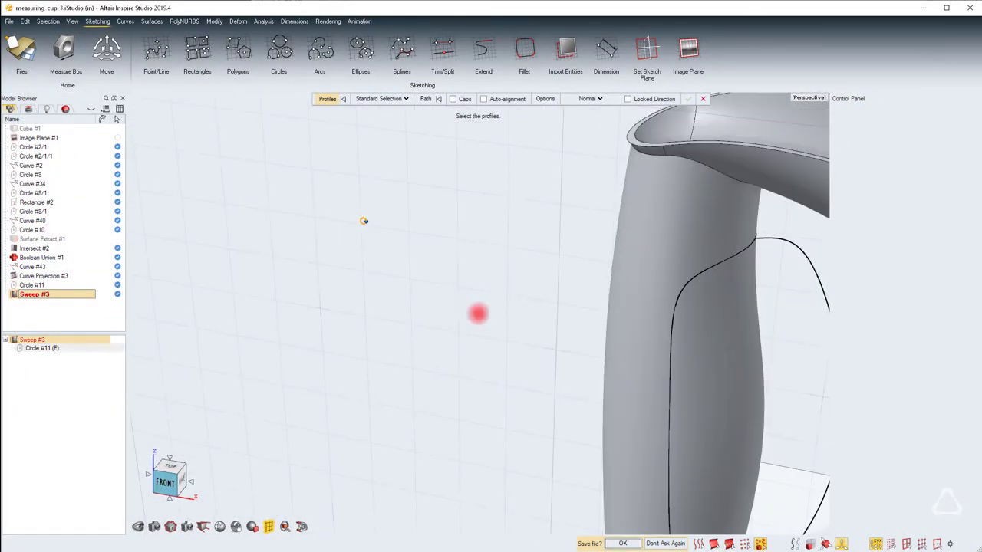
pyautogui.moveTo(659, 242); pyautogui.dragTo(456, 230, button='right')
pyautogui.rightClick(469, 213)
pyautogui.click(503, 249)
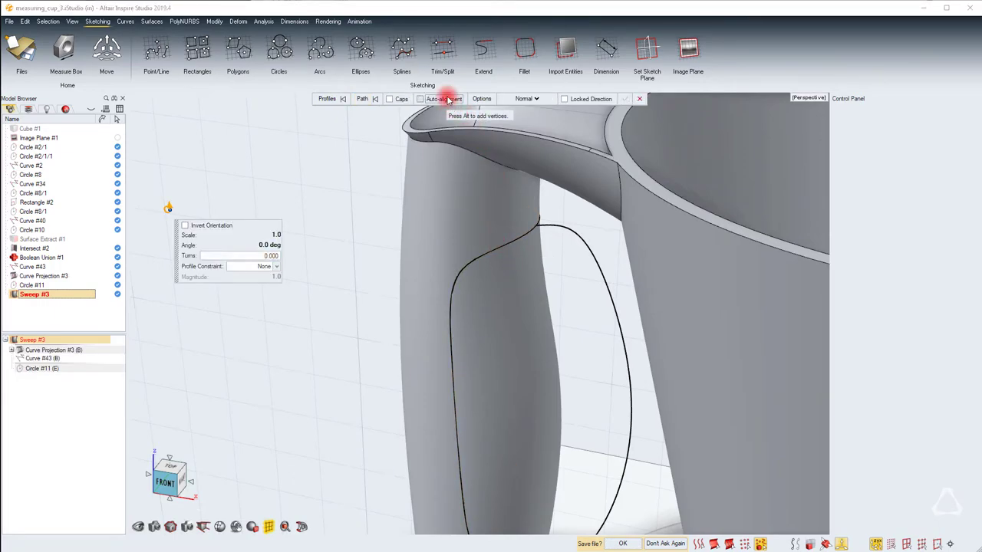
pyautogui.click(449, 99)
pyautogui.click(622, 100)
# Step: Cut a groove into the handle grip by Boolean-subtracting the swept tube from it
pyautogui.middleClick(365, 166)
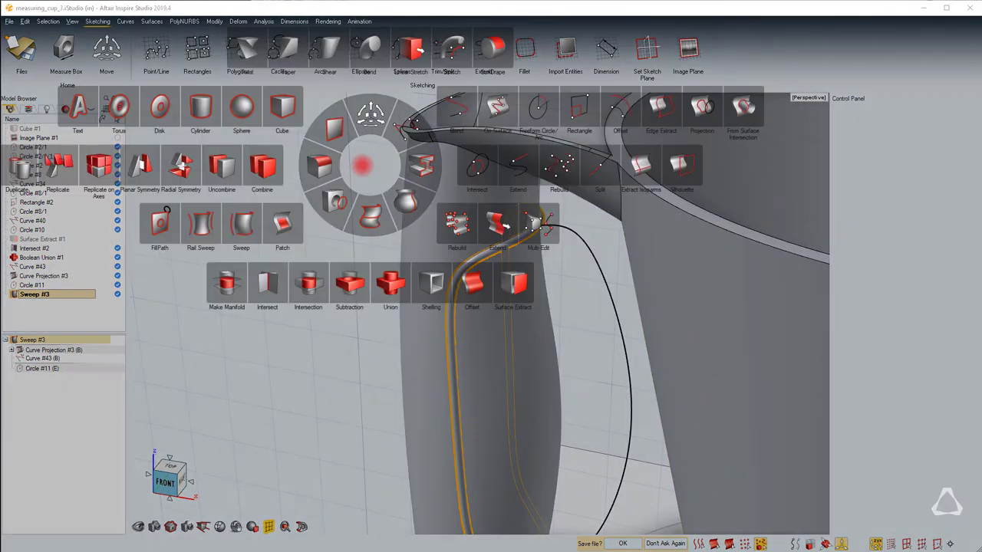
pyautogui.click(349, 284)
pyautogui.click(535, 224)
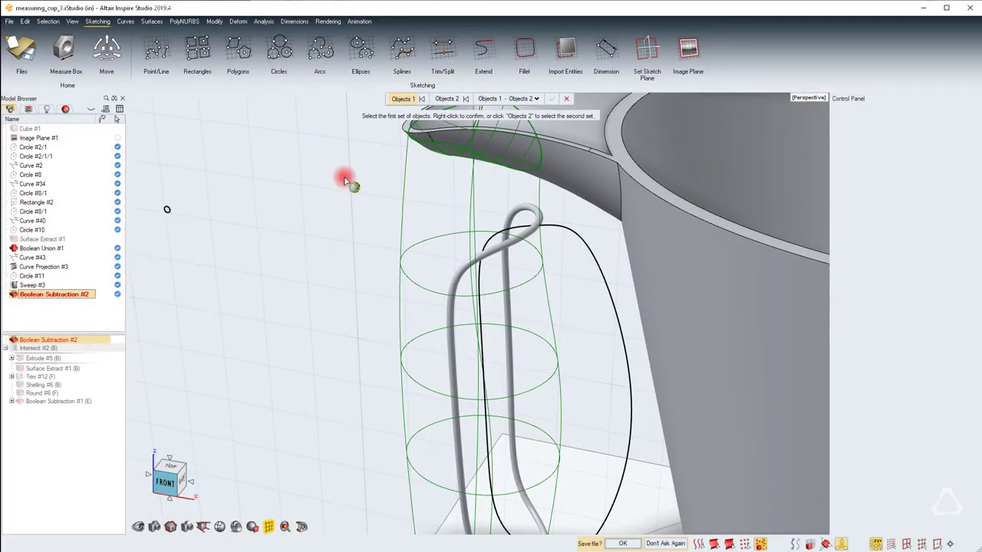
pyautogui.rightClick(345, 181)
pyautogui.click(509, 242)
pyautogui.rightClick(371, 203)
pyautogui.rightClick(371, 204)
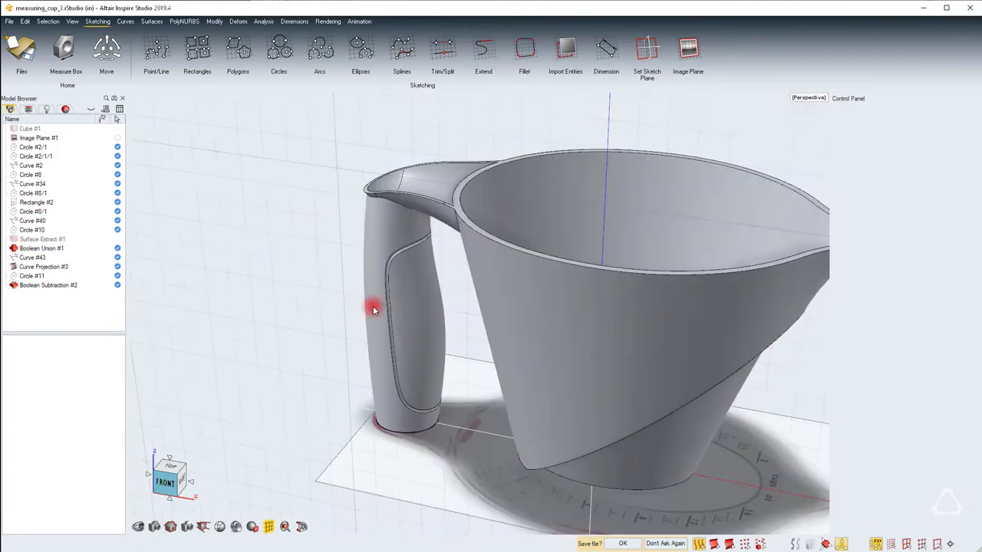
# Step: Round both edges of the grip's groove with a constant radius of 0.05 in
pyautogui.scroll(5, 373, 306)
pyautogui.rightClick(369, 229)
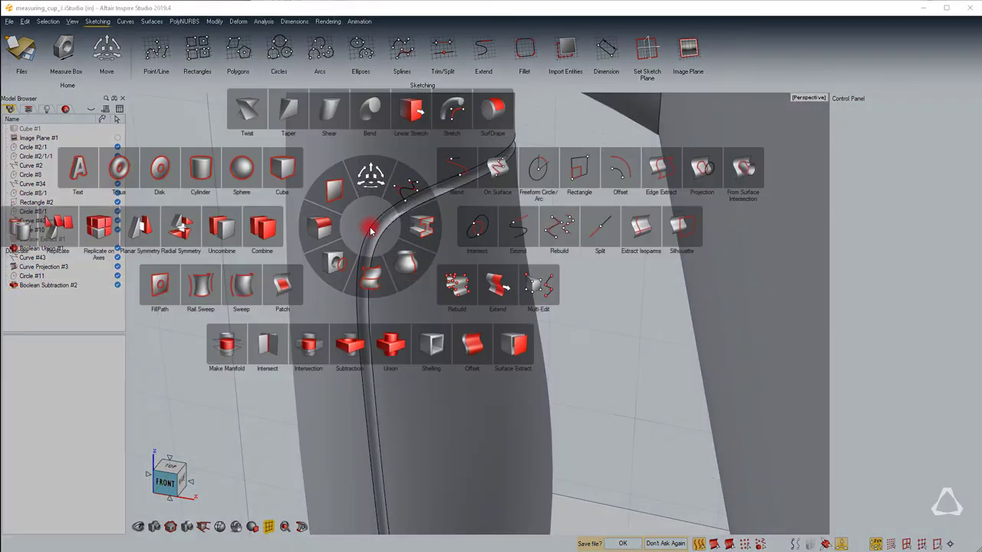
pyautogui.click(329, 229)
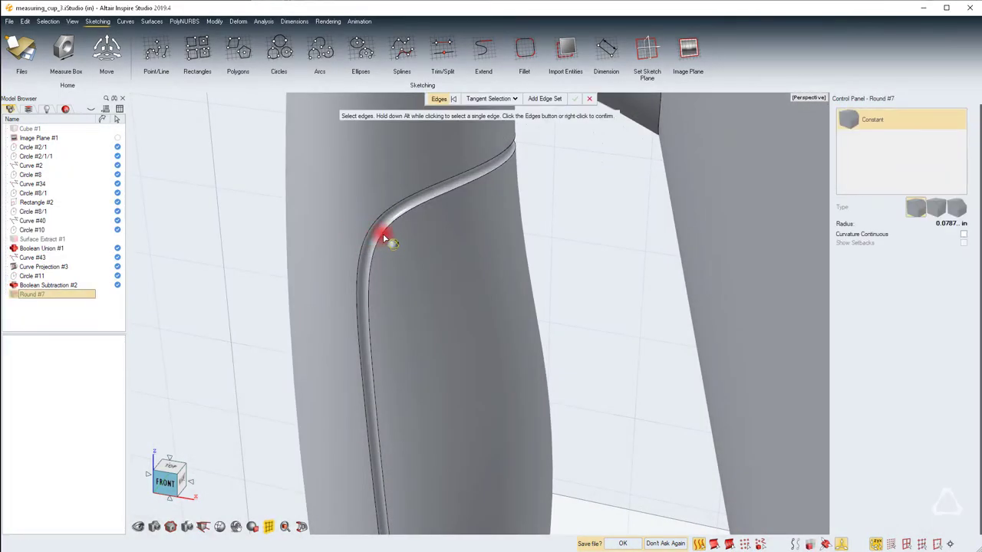
pyautogui.click(388, 262)
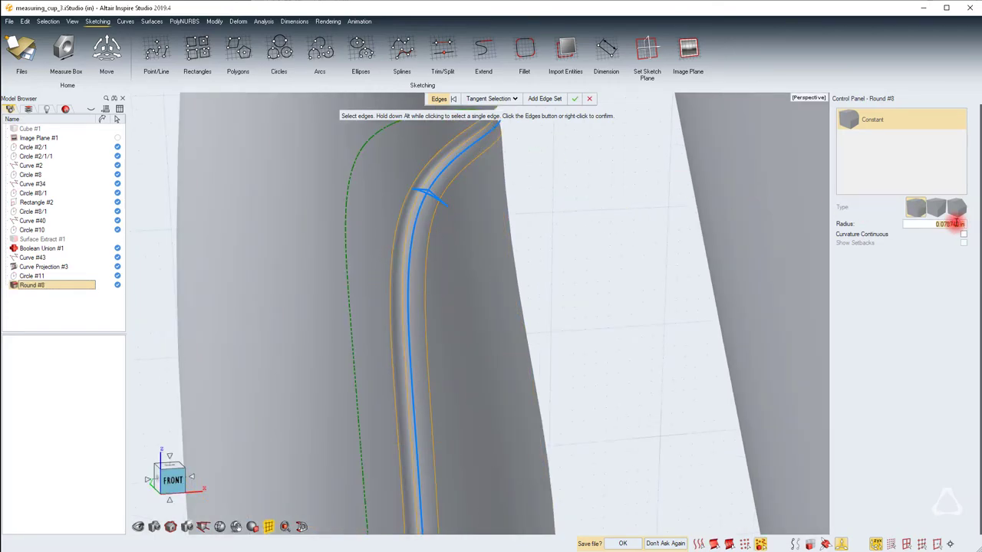
pyautogui.click(957, 223)
pyautogui.write('.05')
pyautogui.press('Return')
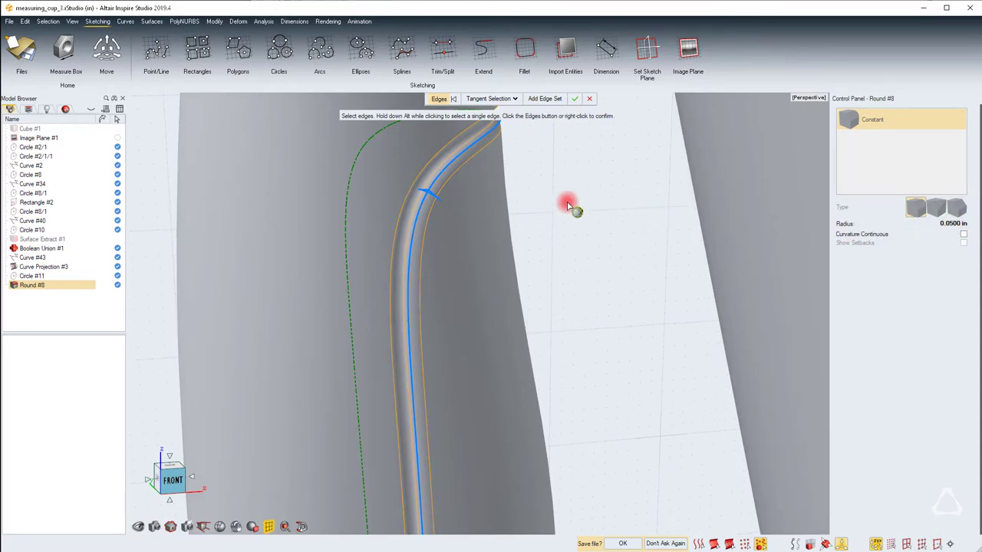
pyautogui.click(427, 162)
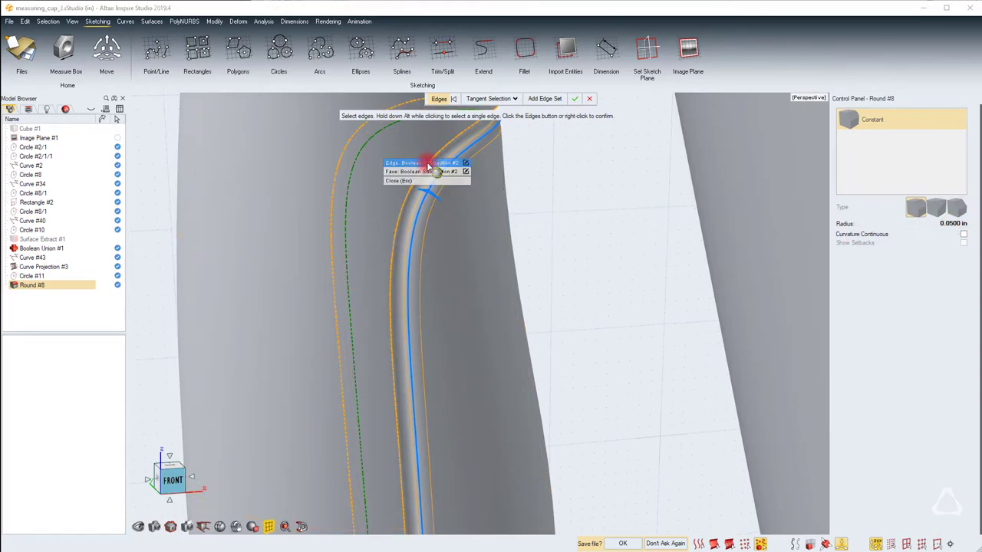
pyautogui.click(427, 162)
pyautogui.click(573, 98)
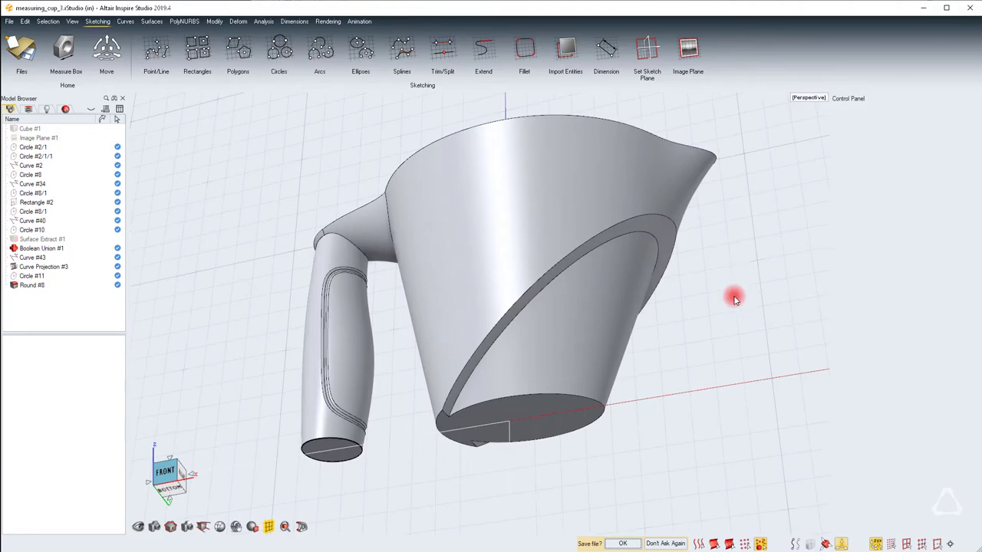
# Step: Start a constant 0.04 in round on the cup body, selecting its bottom face and the slanted step's outer edges
pyautogui.press('space')
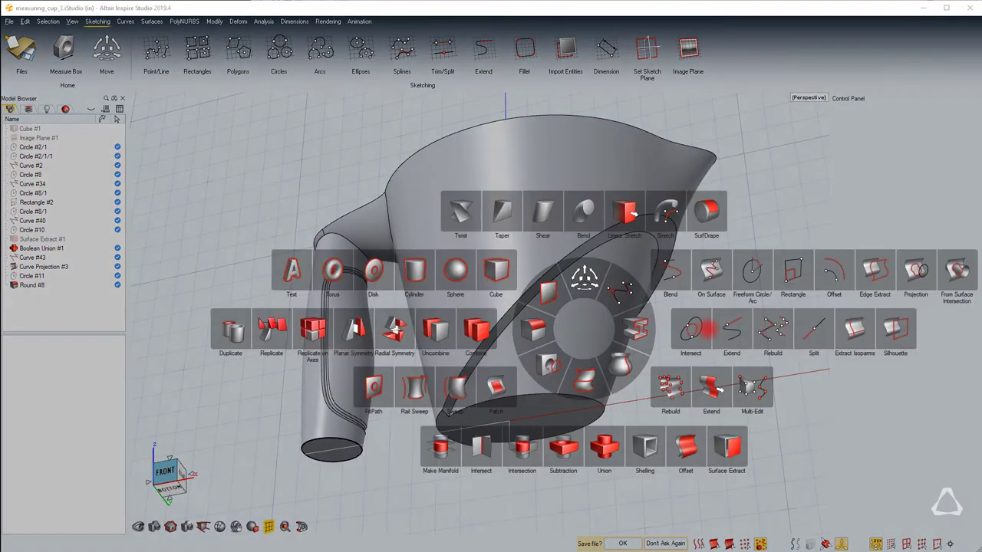
pyautogui.click(534, 330)
pyautogui.scroll(5, 568, 441)
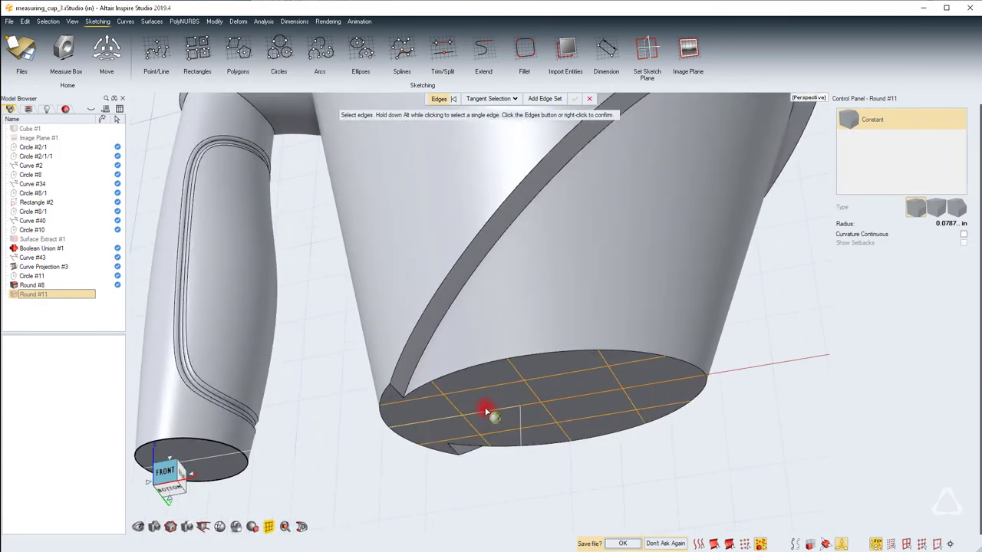
pyautogui.click(485, 412)
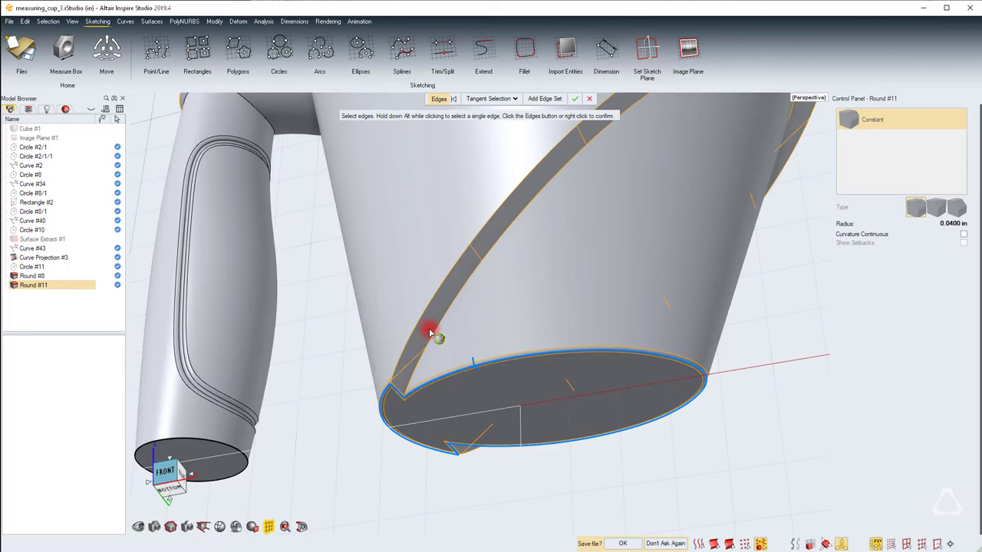
pyautogui.click(395, 373)
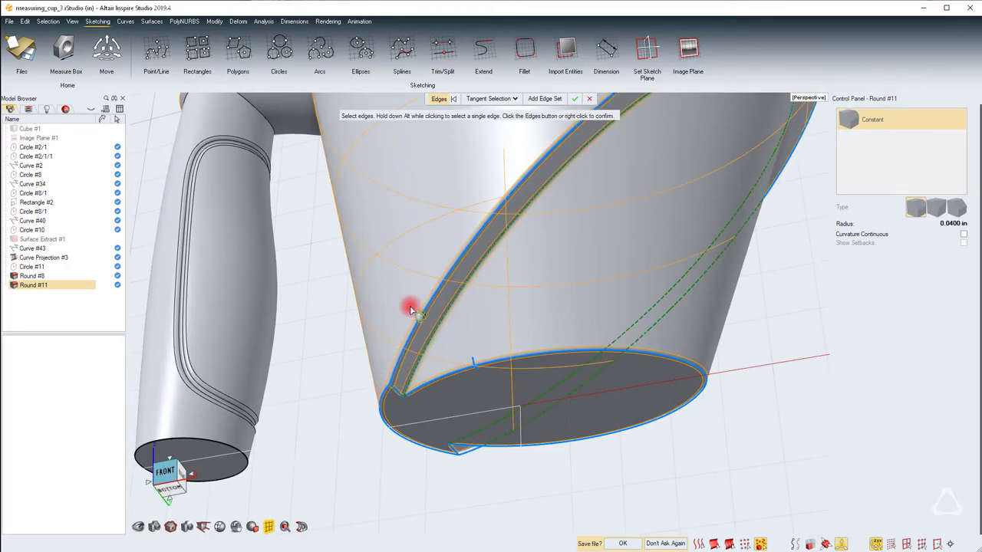
# Step: Add a second edge set with a 0.04 in radius for the step and floor edges inside the cup, and apply the round
pyautogui.scroll(-4, 551, 284)
pyautogui.moveTo(642, 217); pyautogui.dragTo(480, 315, button='middle')
pyautogui.moveTo(642, 217); pyautogui.dragTo(553, 477, button='right')
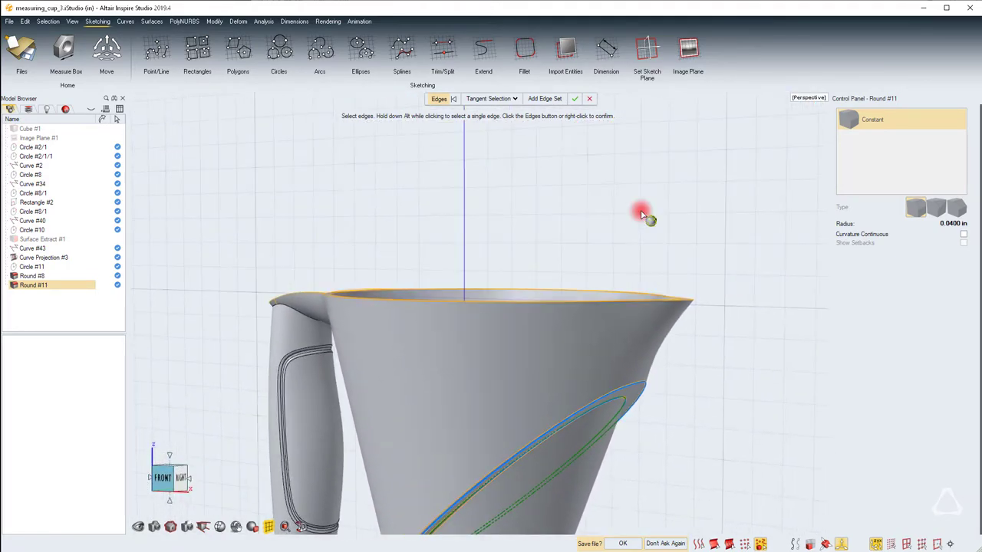
pyautogui.click(545, 98)
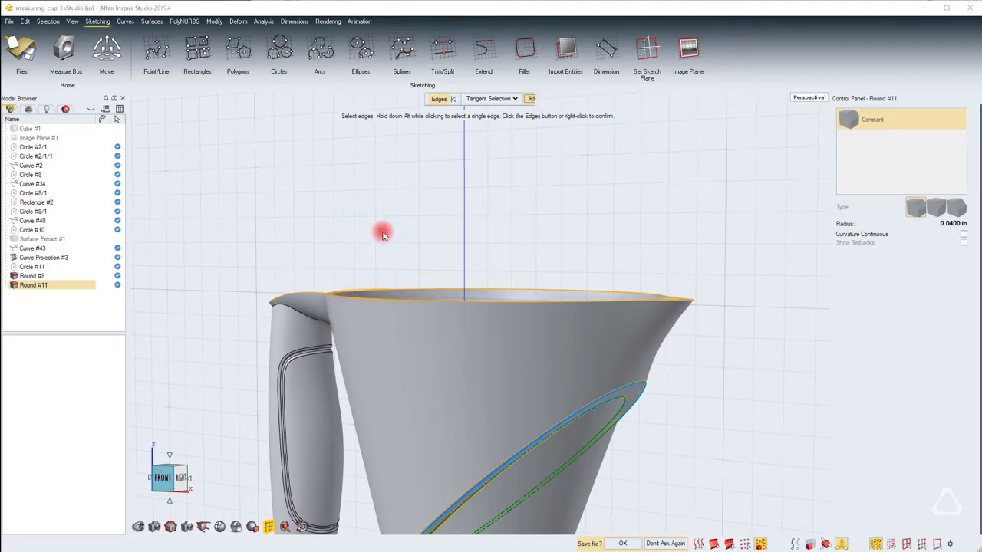
pyautogui.moveTo(554, 196); pyautogui.dragTo(539, 344, button='right')
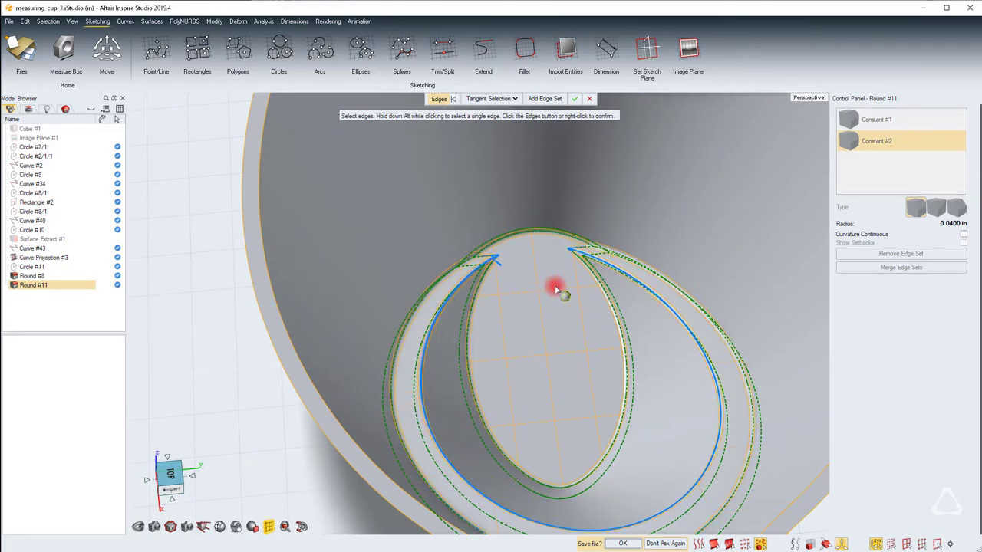
pyautogui.scroll(-5, 548, 285)
pyautogui.click(576, 100)
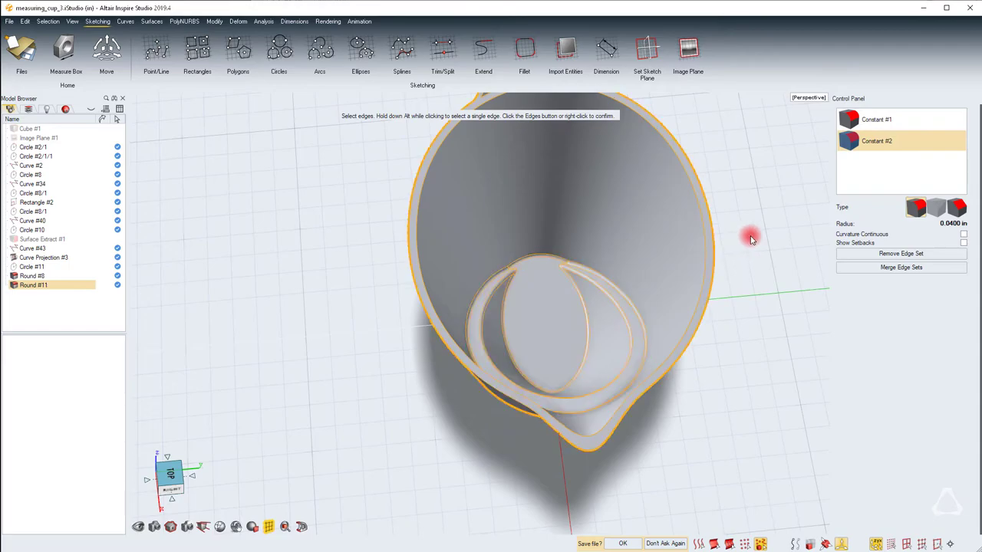
# Step: Round the inner edge where the hollow thumb rest meets the cup wall with a constant radius of 0.1 in
pyautogui.click(770, 249)
pyautogui.moveTo(476, 313); pyautogui.dragTo(484, 307, button='middle')
pyautogui.moveTo(479, 314); pyautogui.dragTo(665, 202, button='right')
pyautogui.press('space')
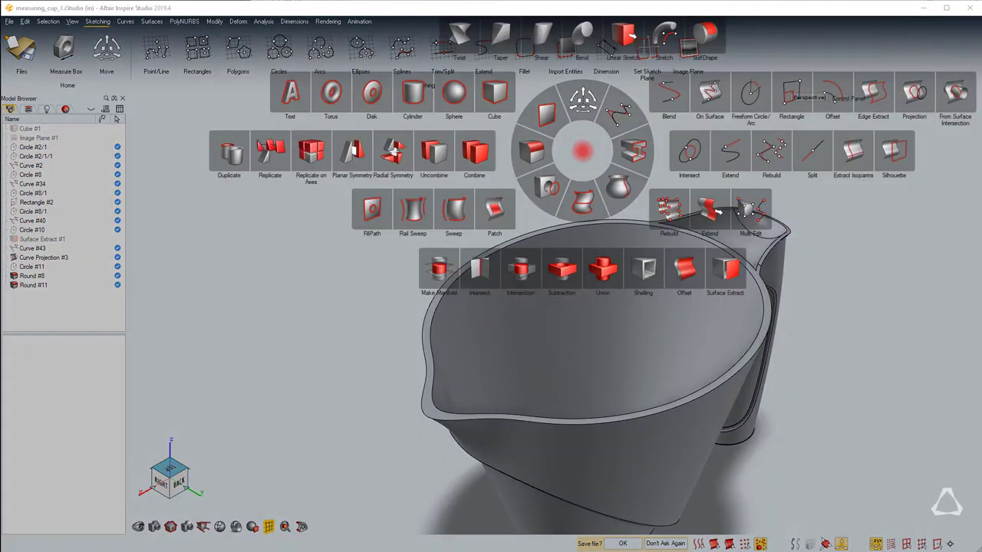
pyautogui.click(533, 153)
pyautogui.moveTo(784, 195)
pyautogui.mouseDown(button='right')
pyautogui.moveTo(430, 305)
pyautogui.moveTo(794, 192)
pyautogui.mouseUp(button='right')
pyautogui.scroll(5, 543, 481)
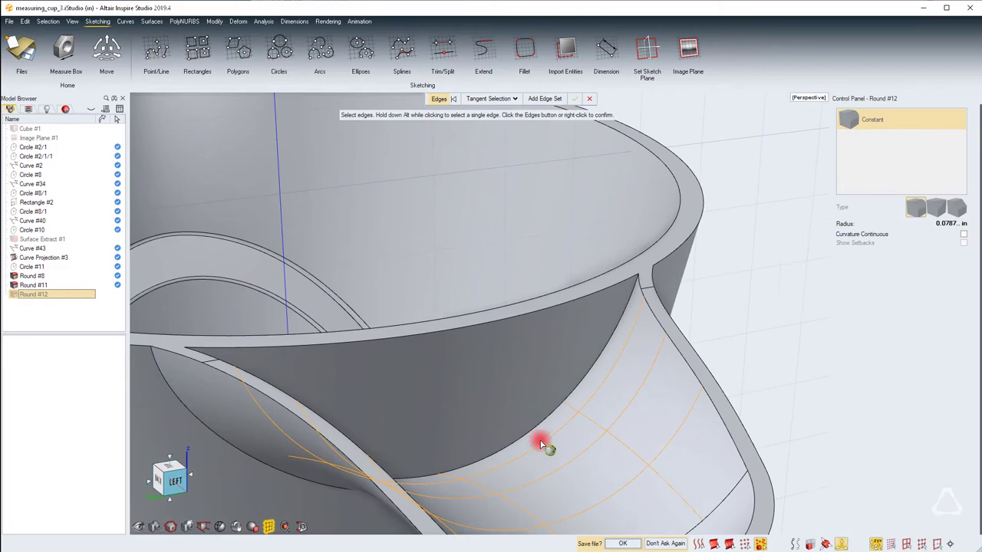
pyautogui.click(542, 426)
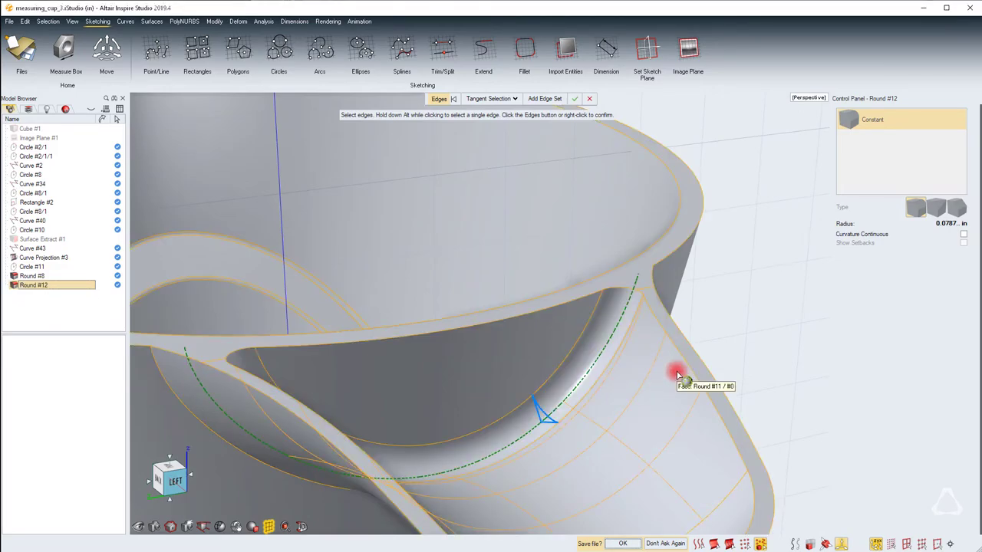
pyautogui.scroll(-5, 677, 375)
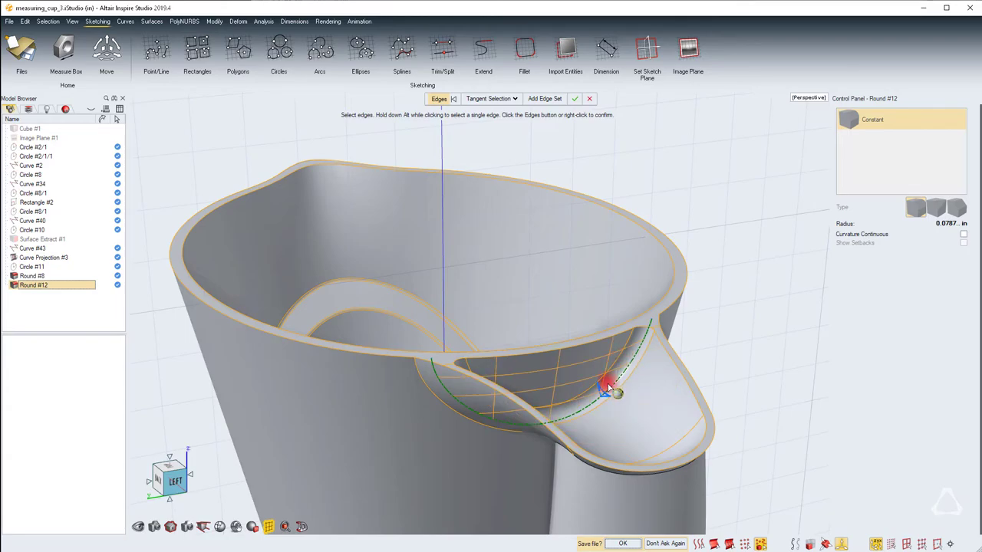
pyautogui.click(956, 224)
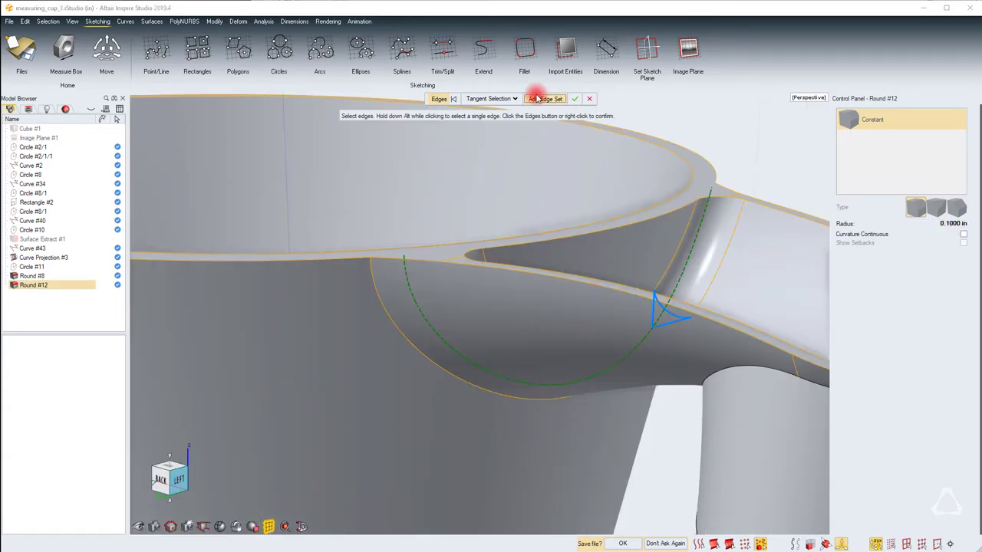
# Step: Add a second edge set with a 0.2 in radius where the thumb rest's underside joins the outer cup wall, and apply the round
pyautogui.click(537, 98)
pyautogui.click(381, 310)
pyautogui.click(376, 309)
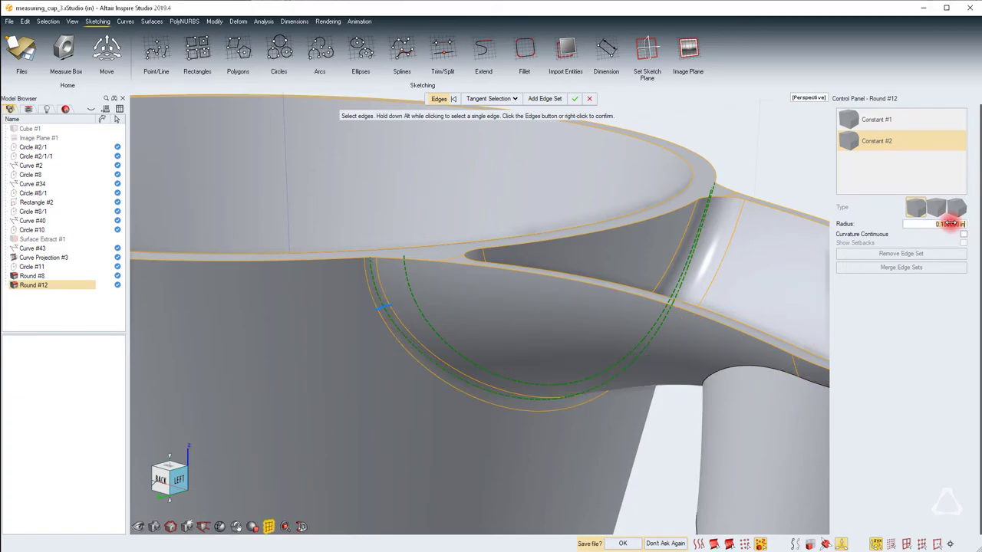
pyautogui.write('.2')
pyautogui.press('Return')
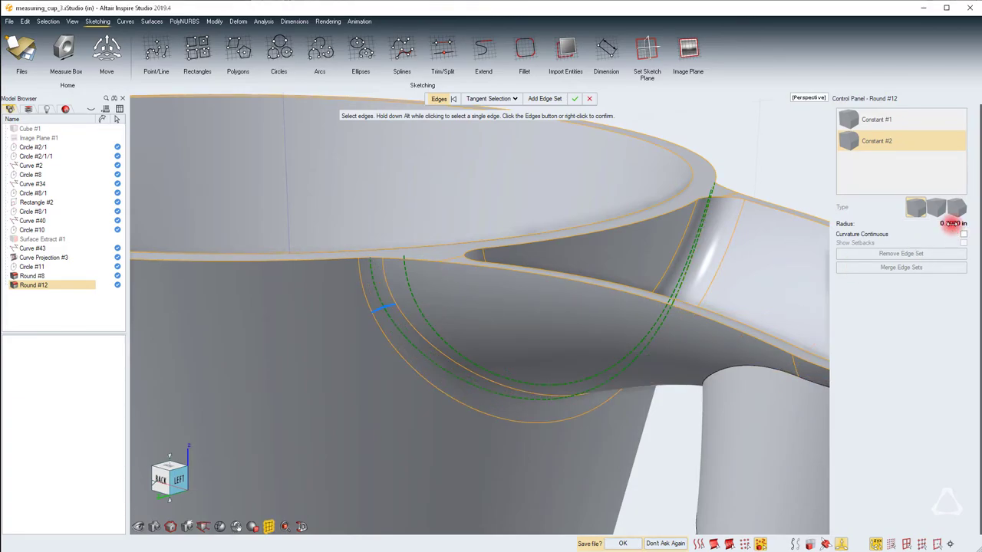
pyautogui.press('Return')
pyautogui.rightClick(757, 215)
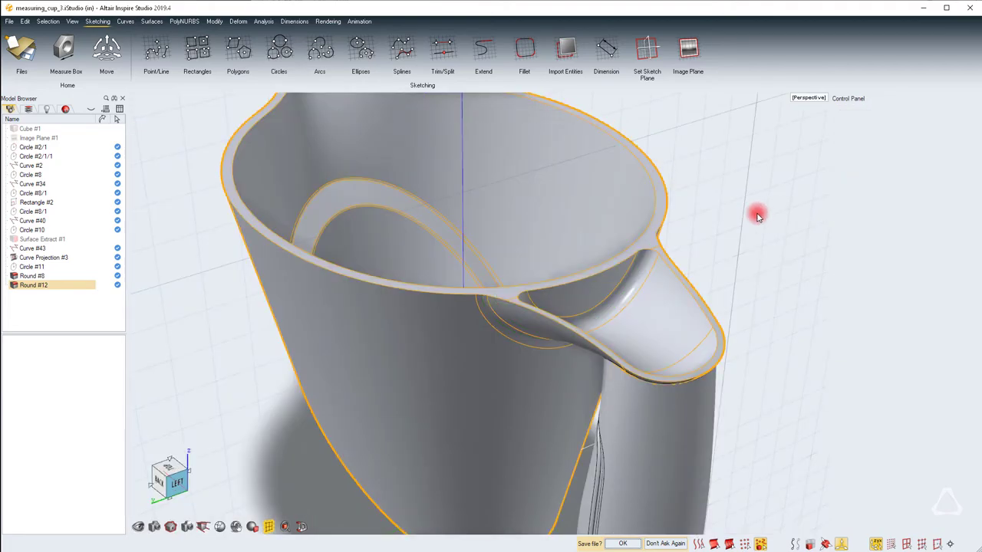
pyautogui.click(695, 237)
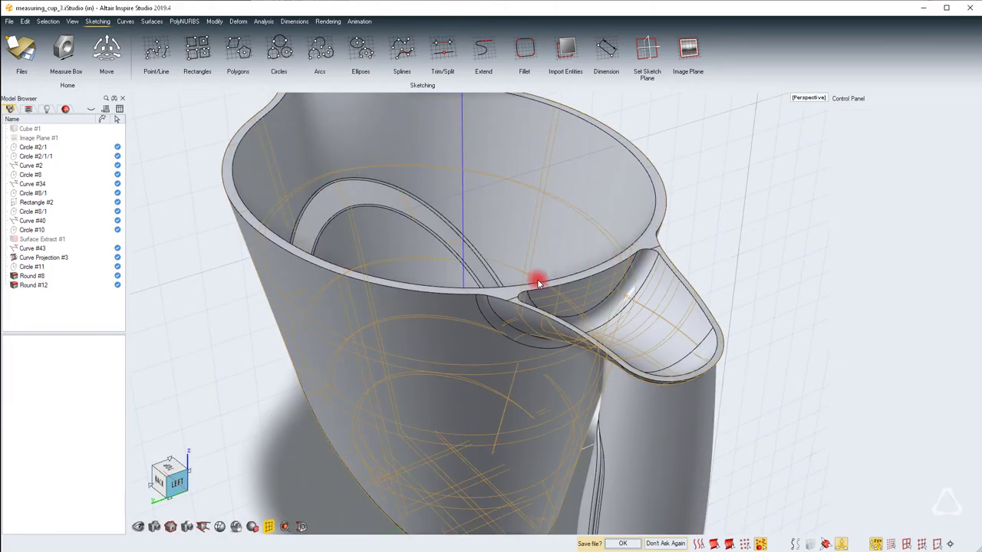
# Step: Round the edges of the cup's top rim, including around the thumb rest, with a constant radius of 0.04 in
pyautogui.moveTo(414, 234)
pyautogui.mouseDown(button='middle')
pyautogui.moveTo(480, 317)
pyautogui.moveTo(414, 240)
pyautogui.mouseUp(button='middle')
pyautogui.rightClick(434, 183)
pyautogui.click(398, 189)
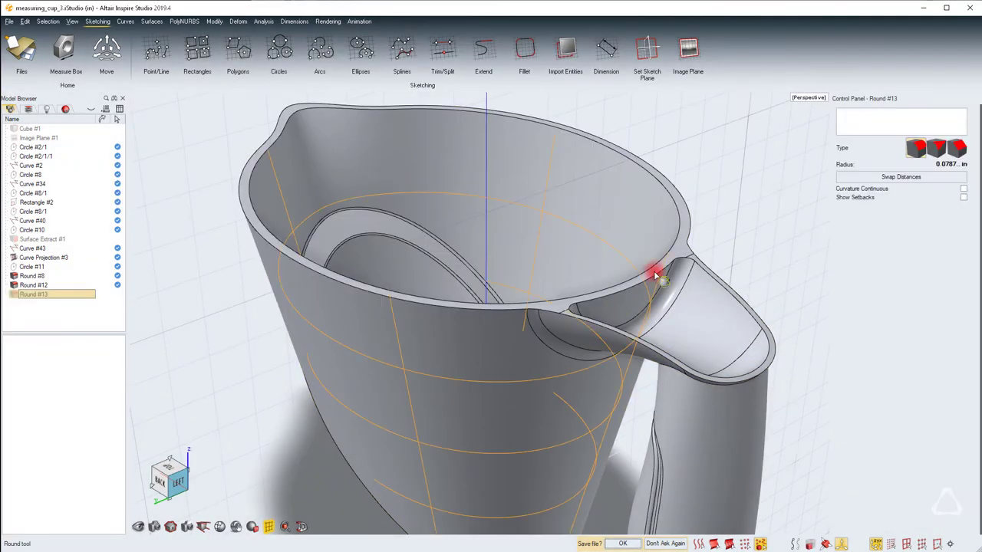
pyautogui.click(685, 231)
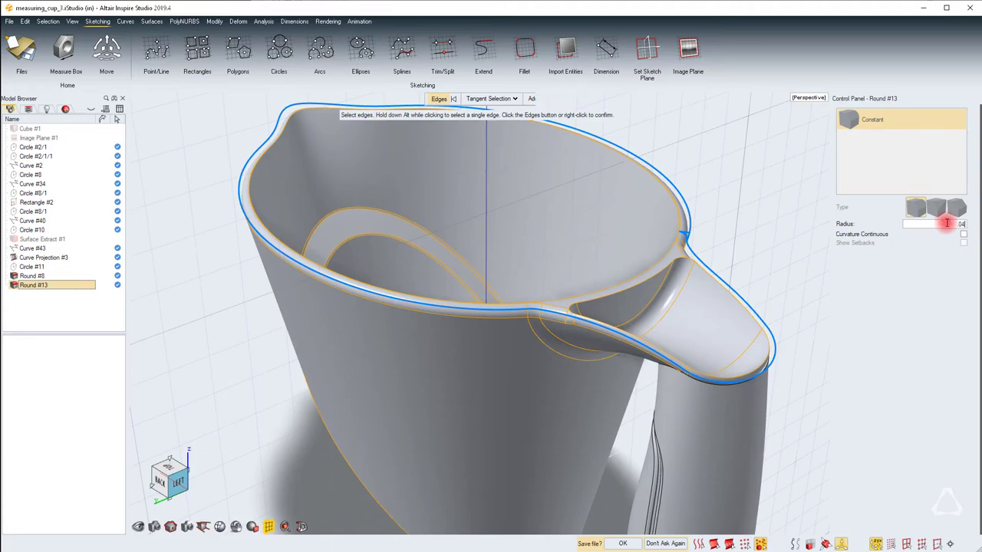
pyautogui.press('Return')
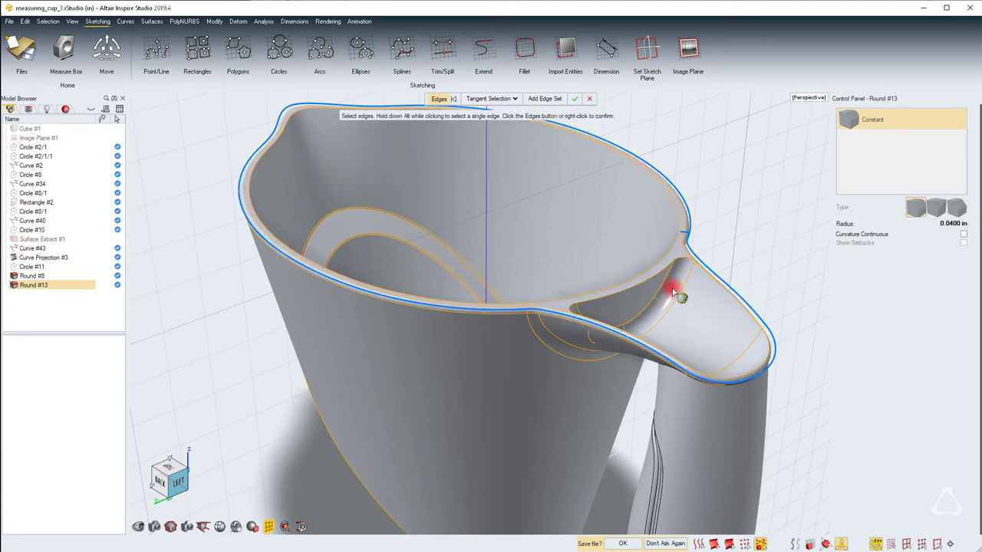
pyautogui.scroll(3, 714, 302)
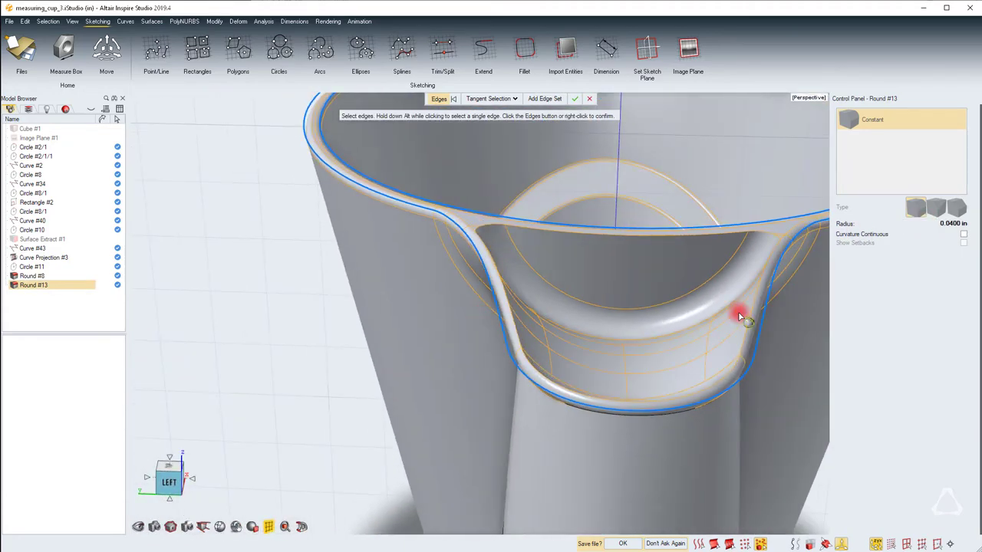
pyautogui.scroll(3, 487, 259)
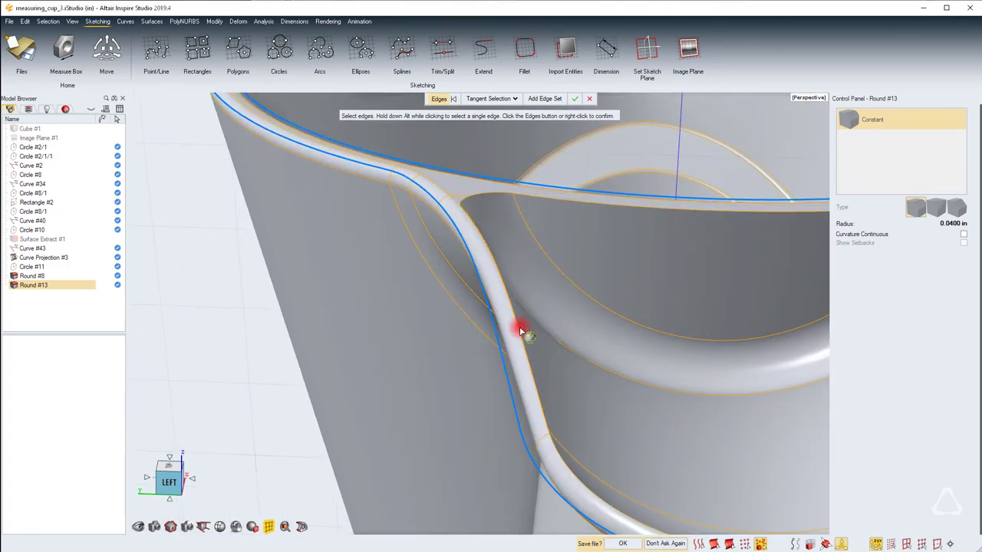
pyautogui.scroll(-2, 517, 328)
pyautogui.moveTo(517, 328); pyautogui.dragTo(456, 221, button='middle')
pyautogui.rightClick(448, 170)
# Step: Edit the handle grip's existing round and add an edge set for the handle's bottom edge with a radius of about 0.18 in
pyautogui.scroll(-2, 408, 222)
pyautogui.scroll(-4, 408, 222)
pyautogui.moveTo(775, 203); pyautogui.dragTo(491, 299, button='middle')
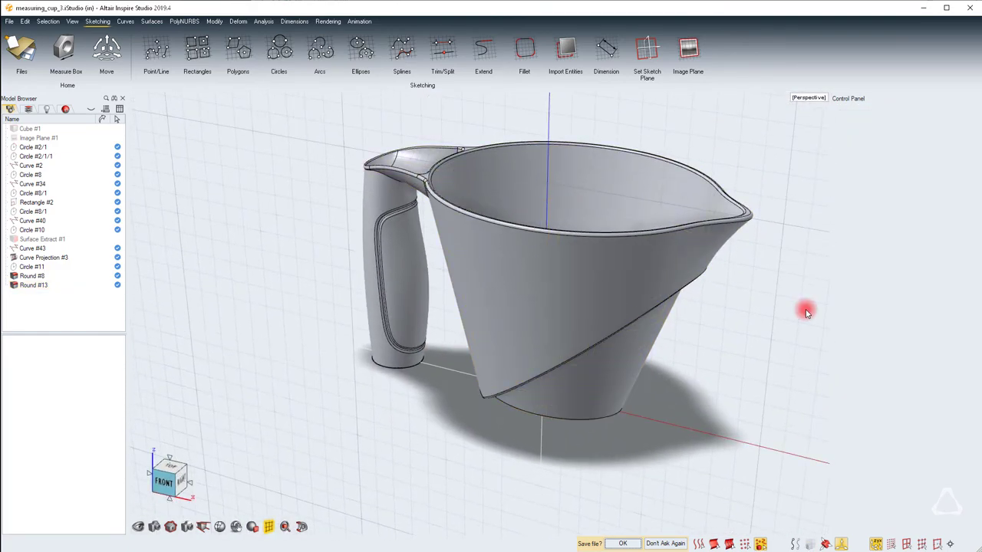
pyautogui.click(371, 203)
pyautogui.scroll(5, 362, 180)
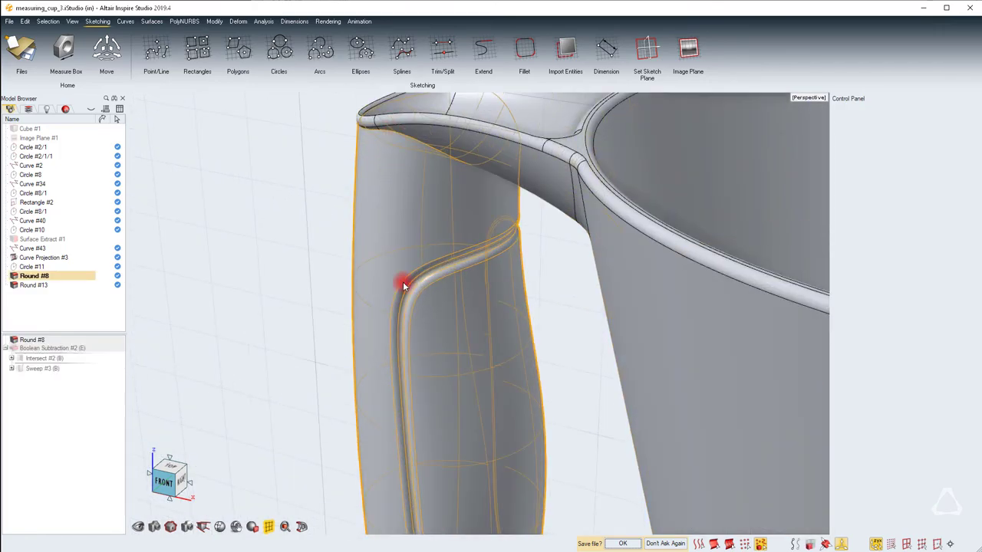
pyautogui.moveTo(410, 305)
pyautogui.mouseDown(button='right')
pyautogui.moveTo(476, 311)
pyautogui.moveTo(411, 305)
pyautogui.mouseUp(button='right')
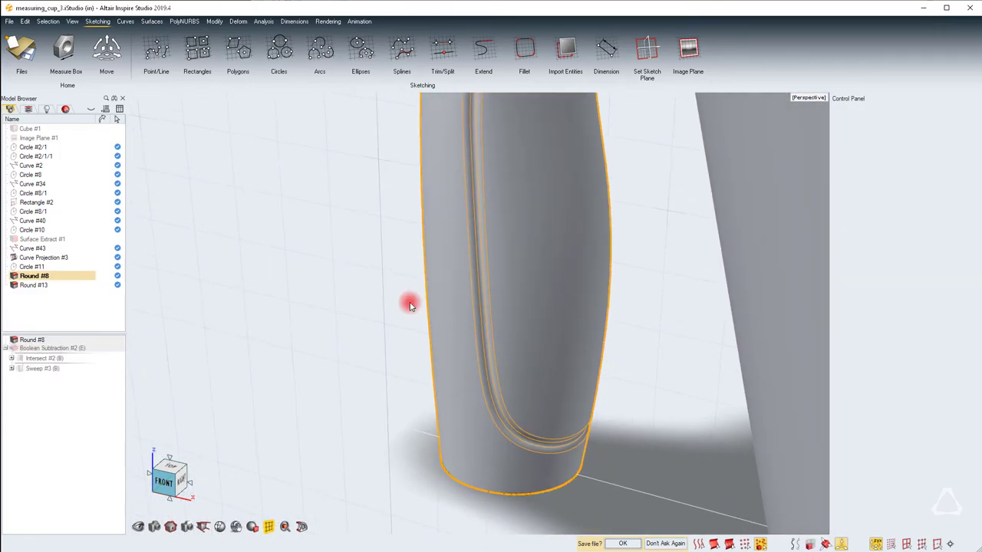
pyautogui.doubleClick(452, 253)
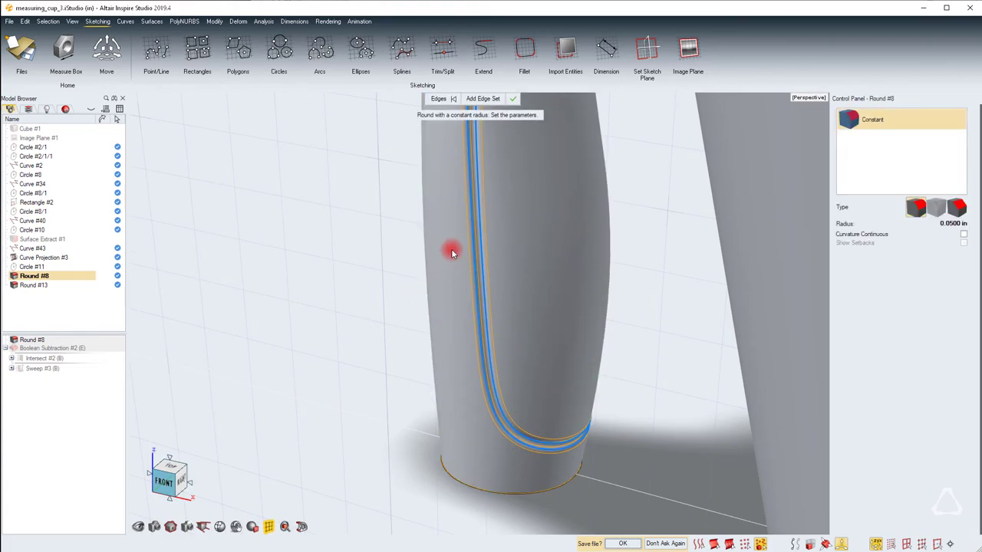
pyautogui.click(483, 99)
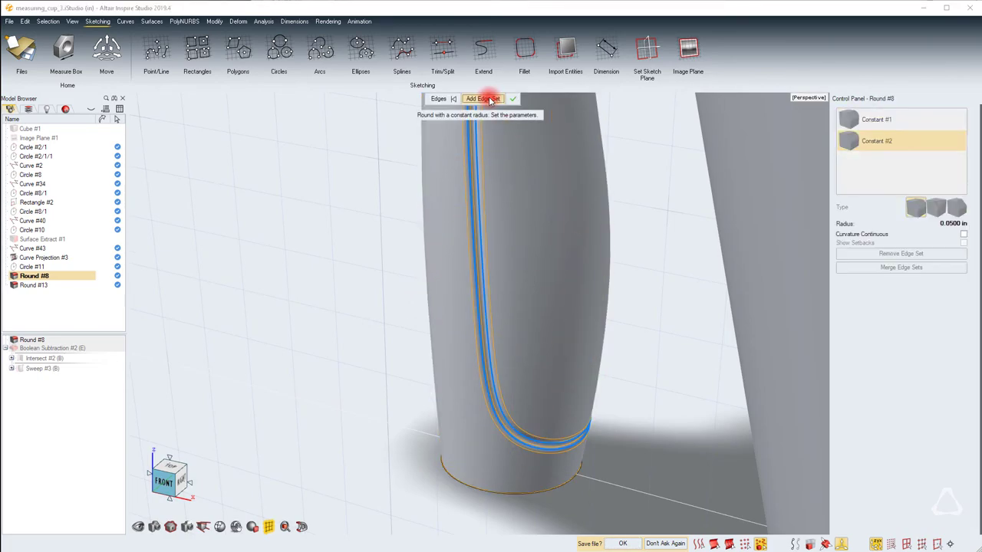
pyautogui.click(457, 485)
pyautogui.rightClick(457, 466)
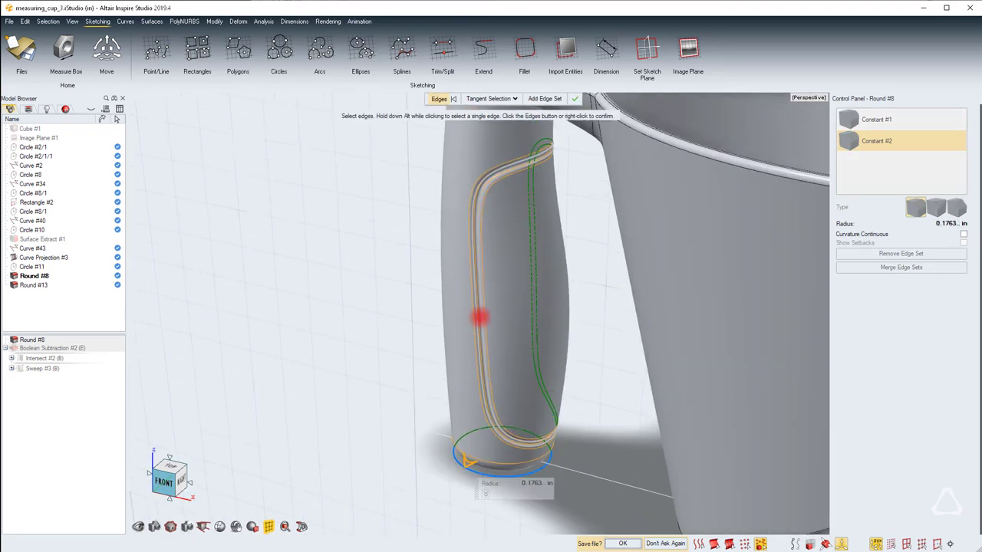
pyautogui.moveTo(480, 318); pyautogui.dragTo(474, 456, button='right')
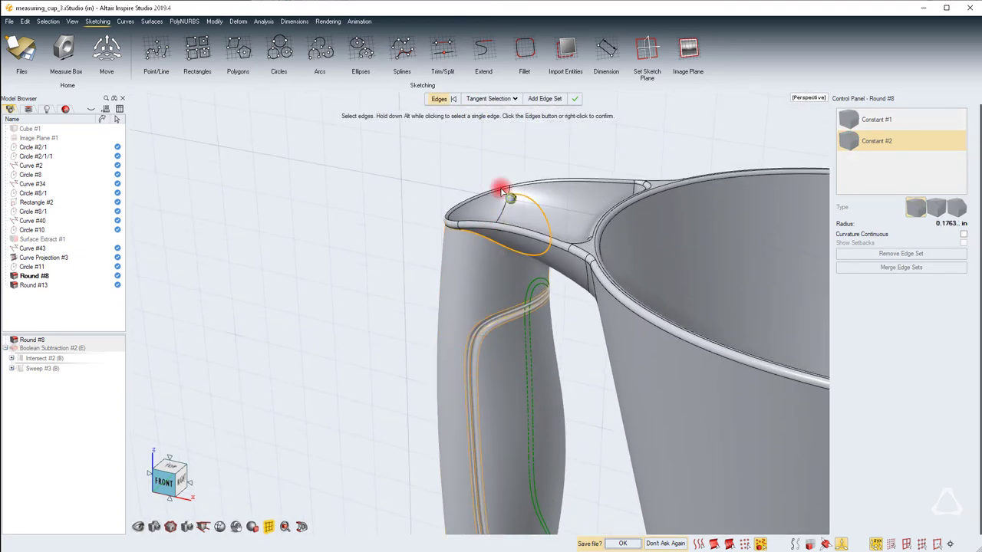
# Step: Add a third edge set for the handle's top edge below the thumb rest with a radius of about 0.04 in, and apply the round
pyautogui.click(539, 101)
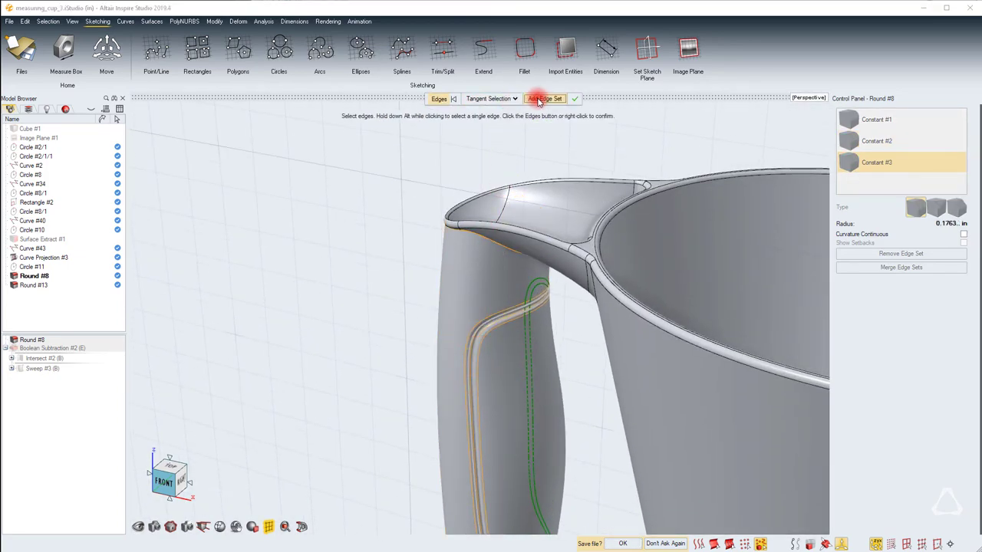
pyautogui.click(466, 236)
pyautogui.rightClick(465, 260)
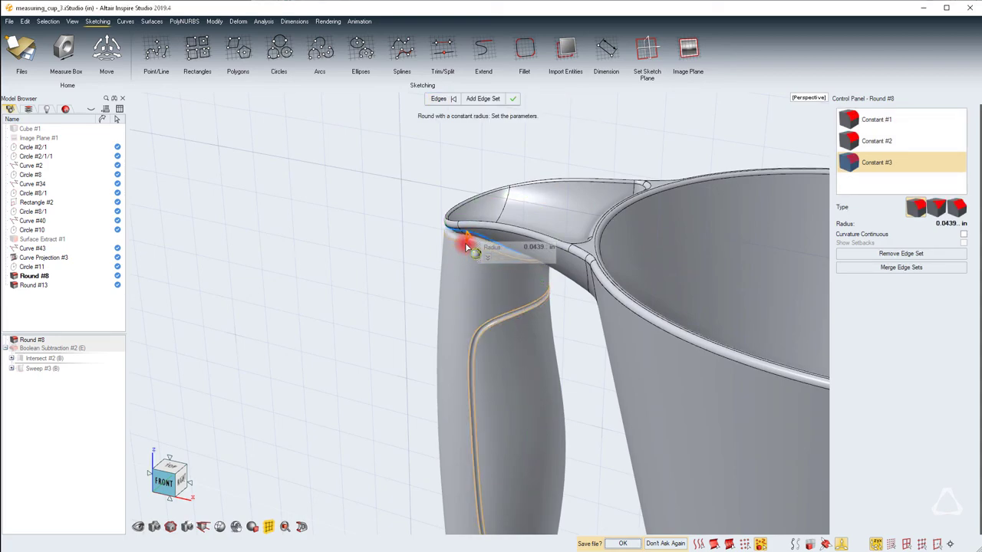
pyautogui.click(465, 245)
pyautogui.click(537, 247)
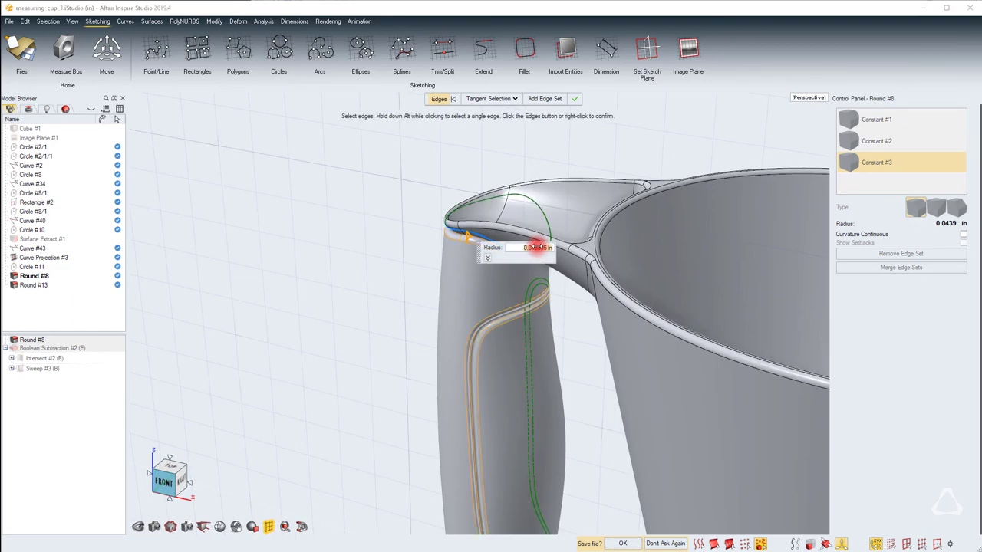
pyautogui.press('Return')
pyautogui.click(575, 99)
pyautogui.click(399, 184)
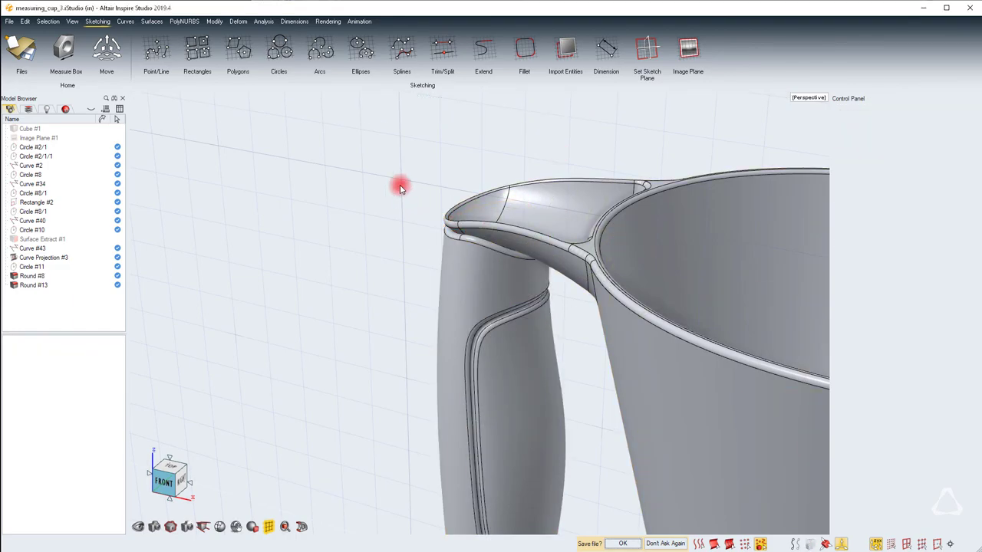
# Step: Display the model shaded without edge lines and view the whole measuring cup from the front and above
pyautogui.scroll(-5, 402, 187)
pyautogui.moveTo(495, 307); pyautogui.dragTo(480, 316, button='right')
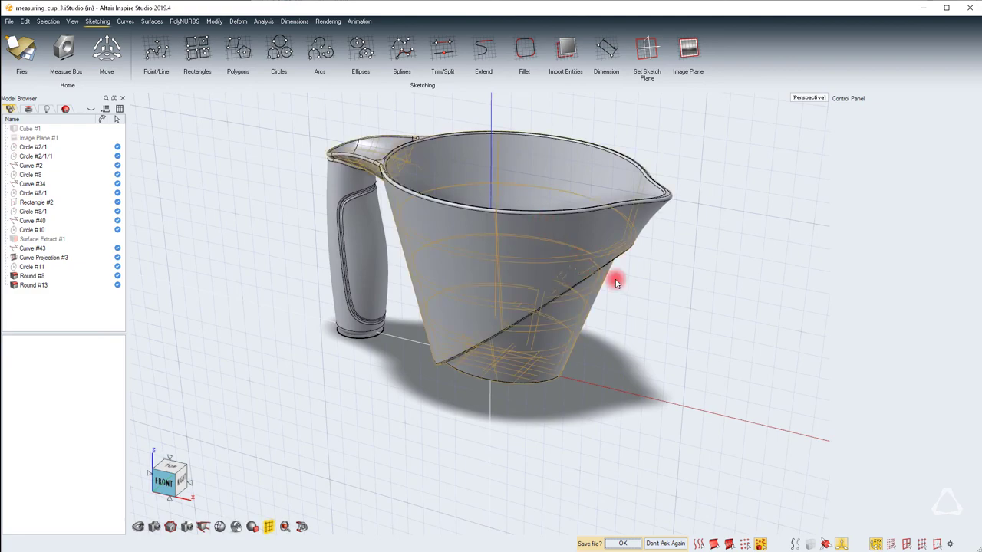
pyautogui.press('7')
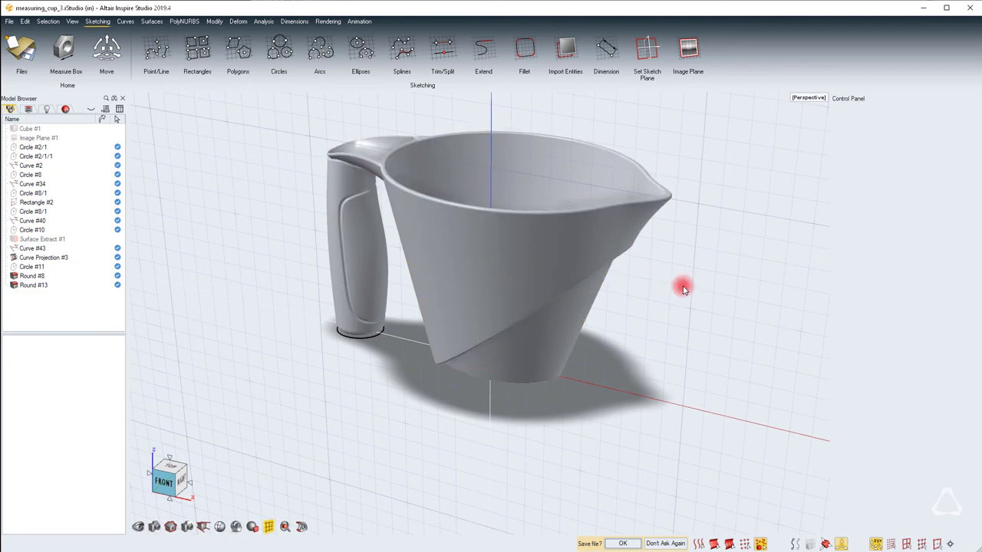
pyautogui.moveTo(732, 319); pyautogui.dragTo(481, 320, button='middle')
pyautogui.moveTo(481, 319); pyautogui.dragTo(723, 314, button='right')
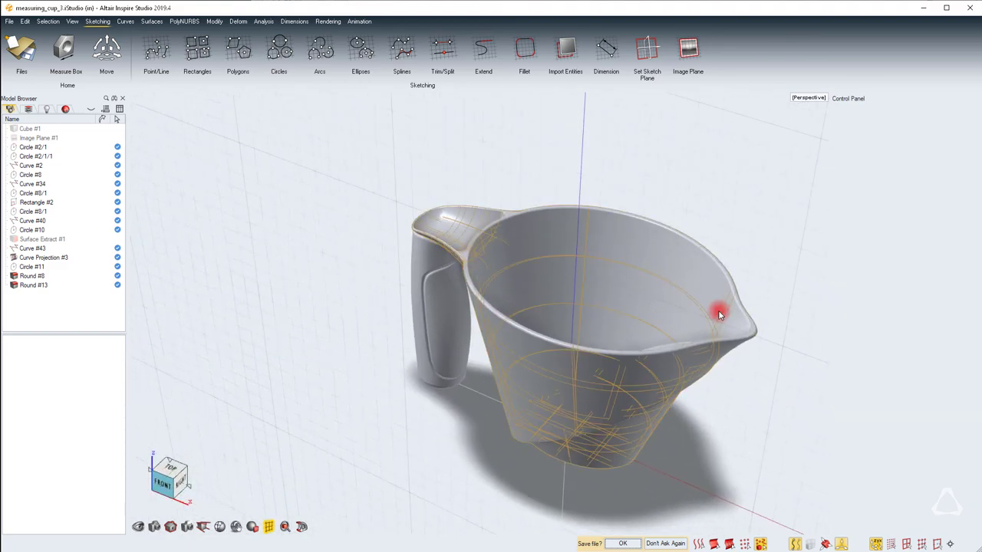